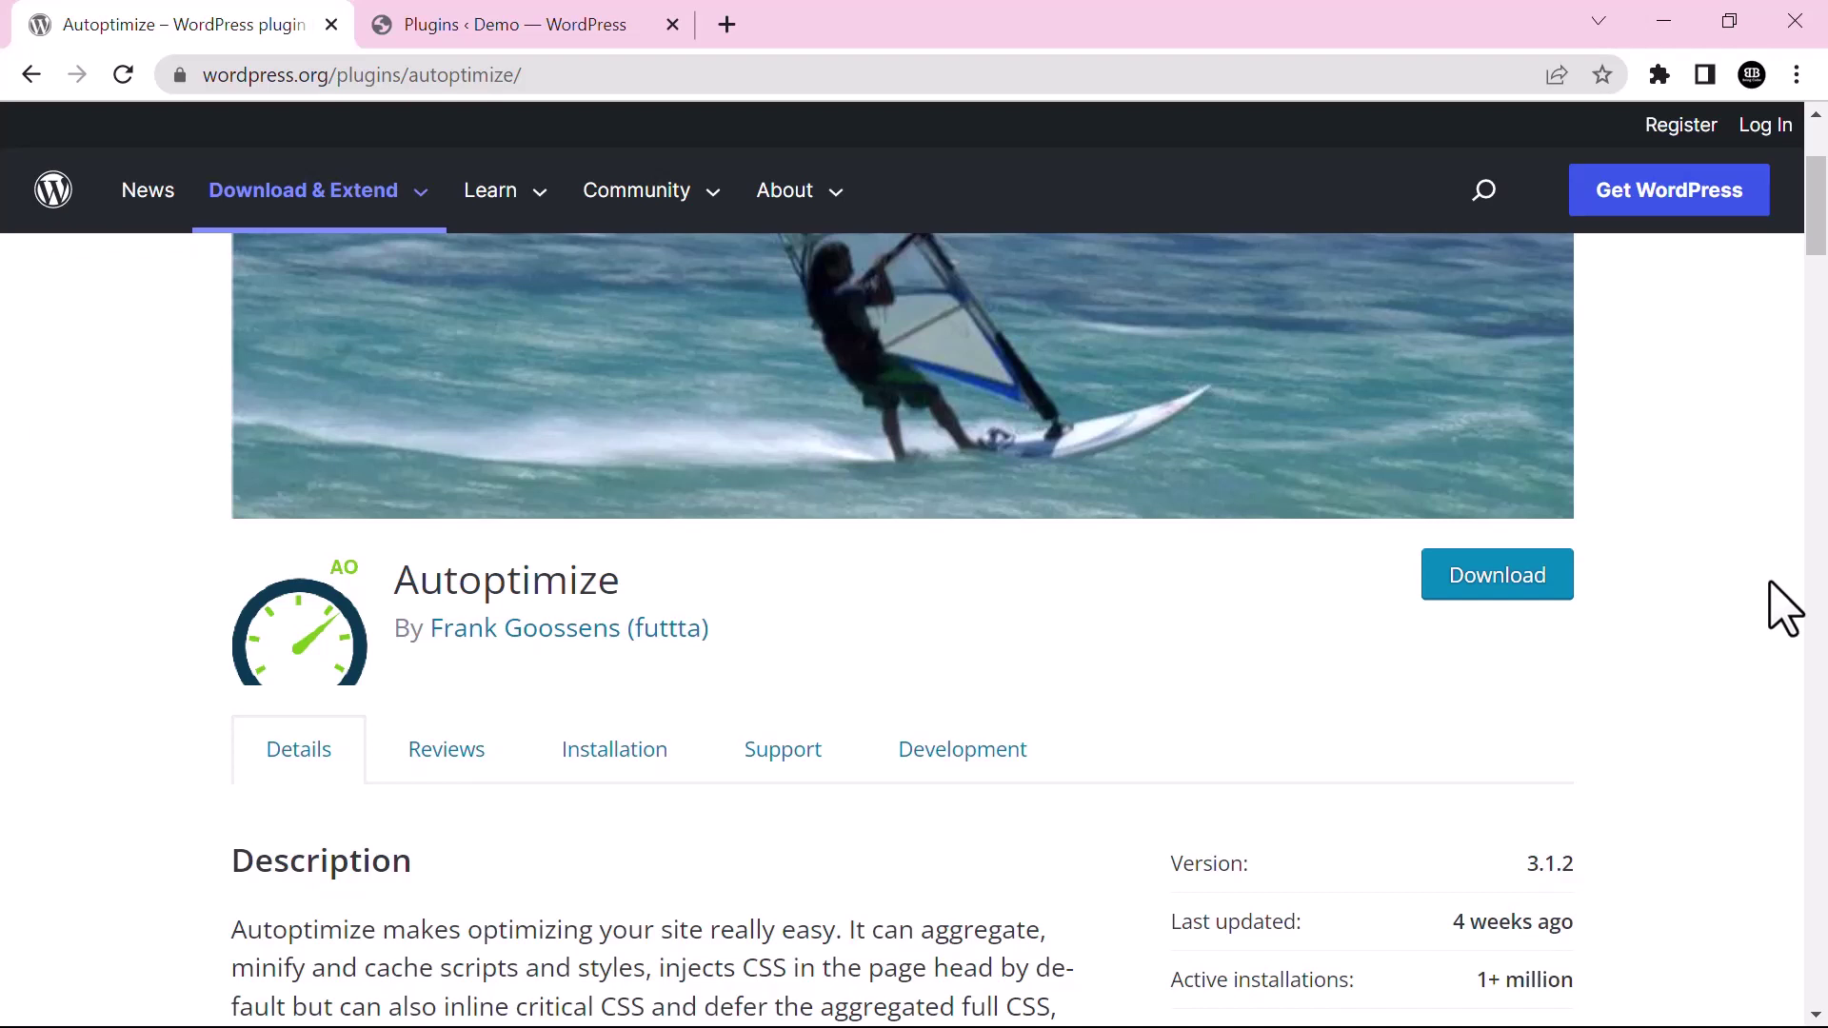
- Find 'Autoptimize' under Plugins > Add New, then install and activate it
{"action": "left_click", "coordinate": [514, 24]}
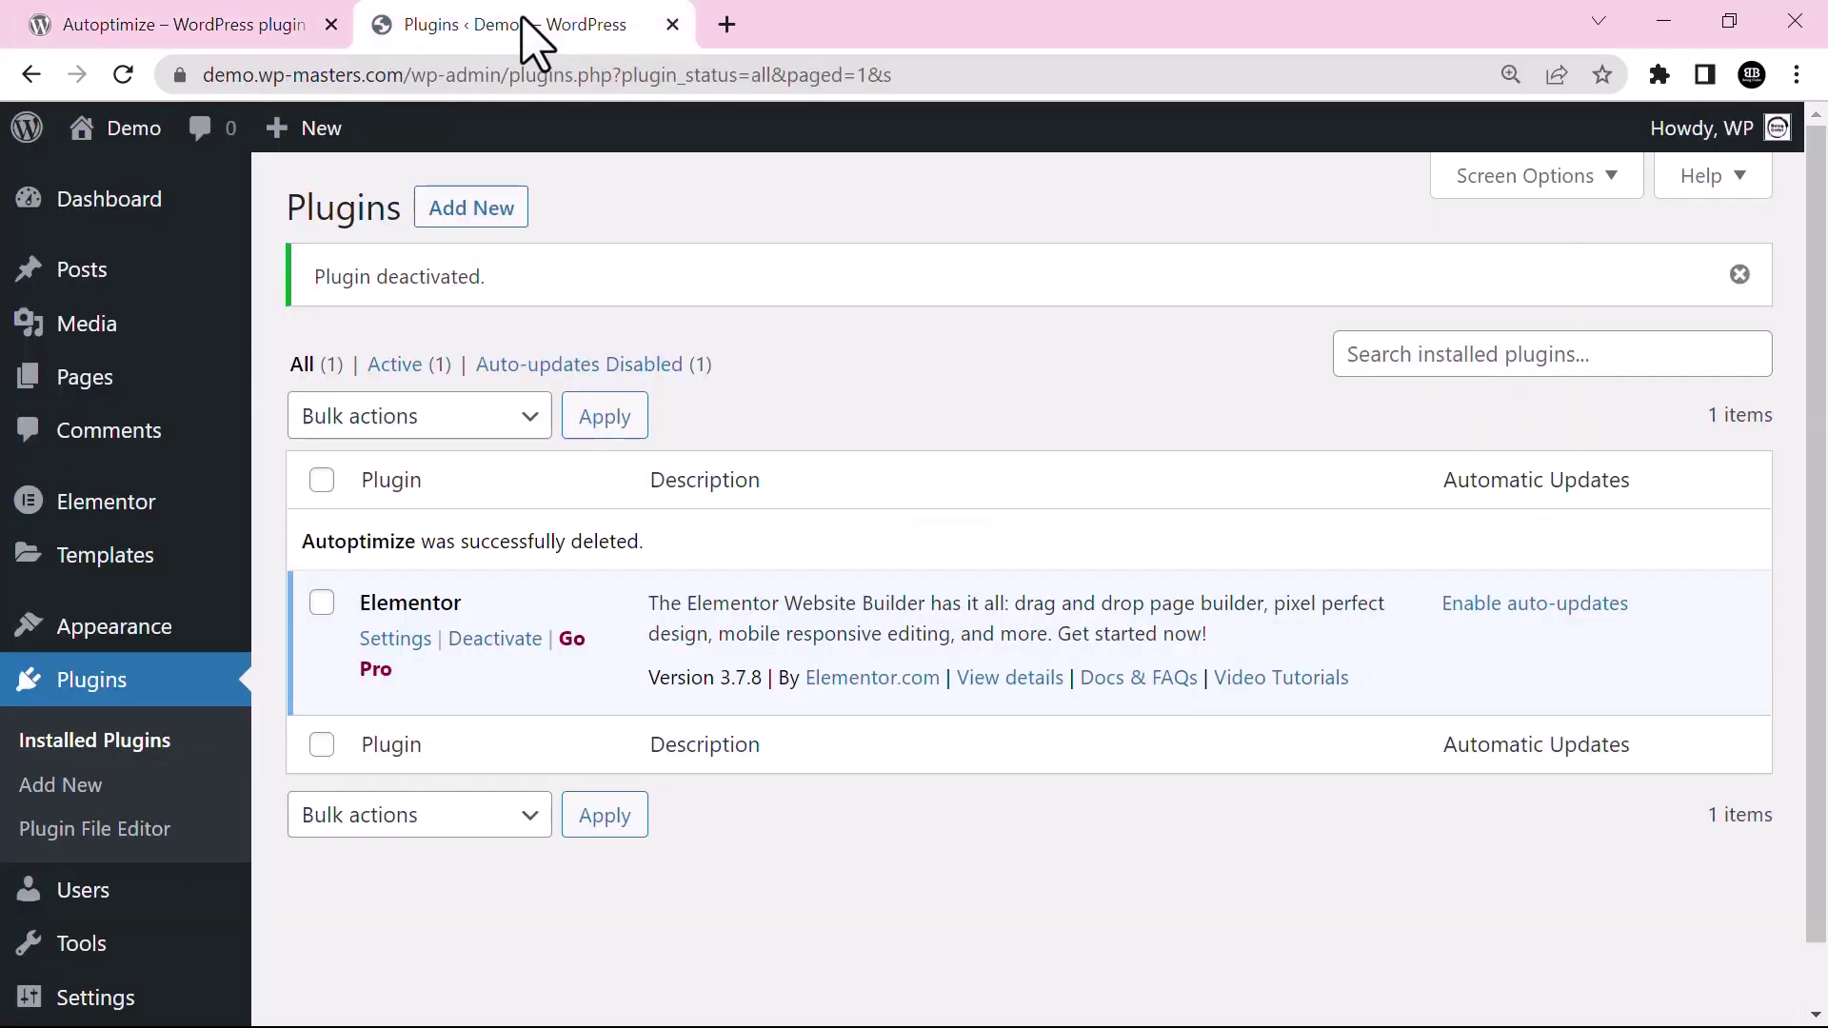
{"action": "mouse_move", "coordinate": [85, 377]}
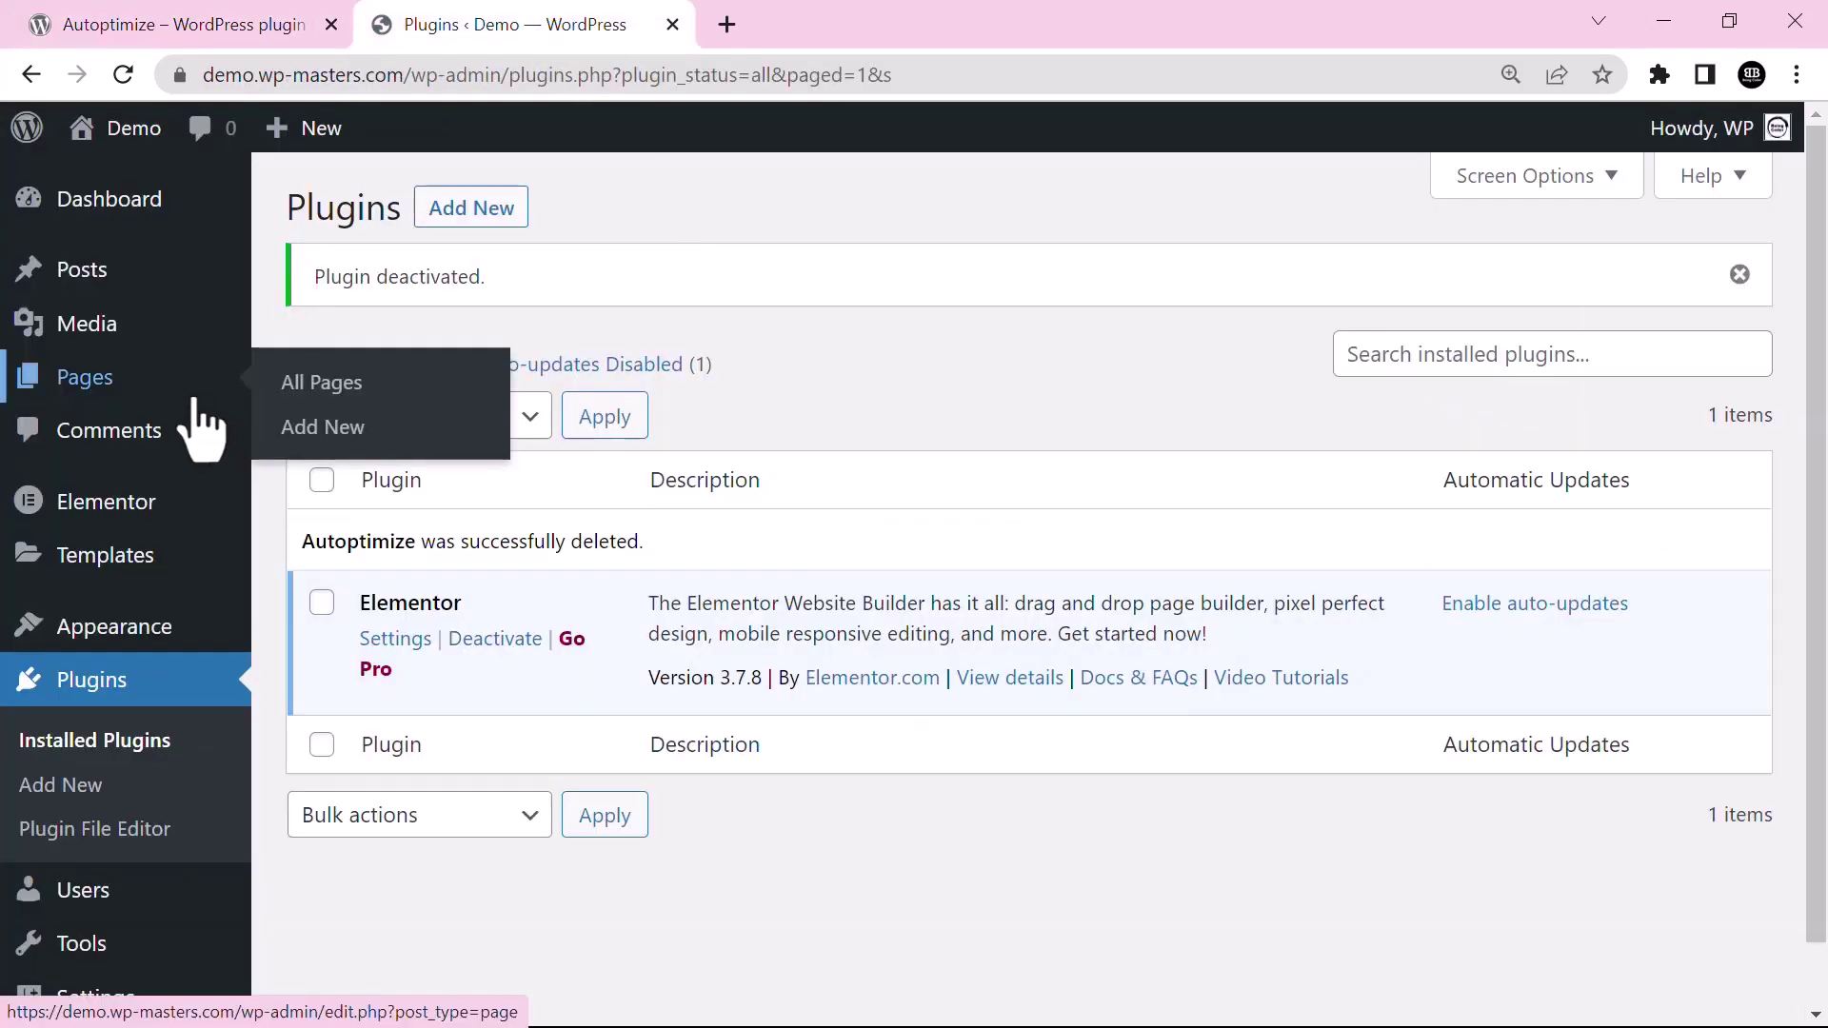
{"action": "left_click", "coordinate": [61, 783]}
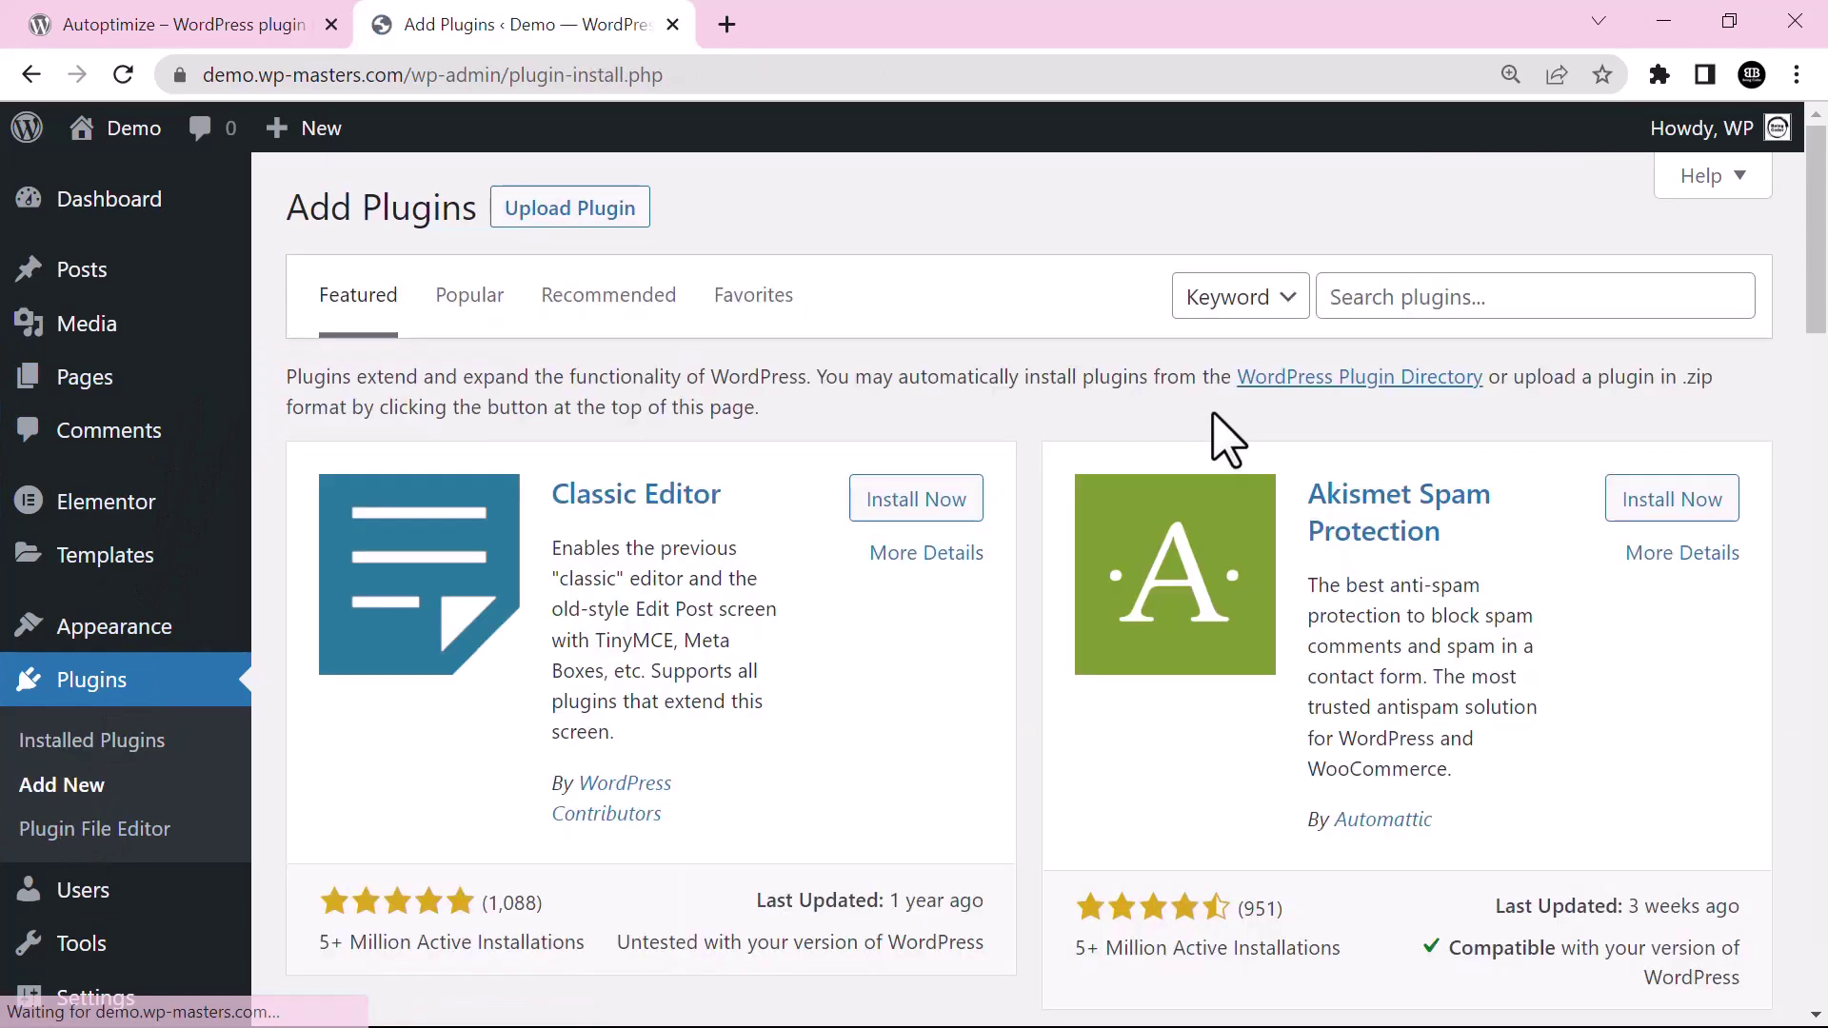
{"action": "left_click", "coordinate": [1449, 296]}
{"action": "type", "text": "Autoptimize"}
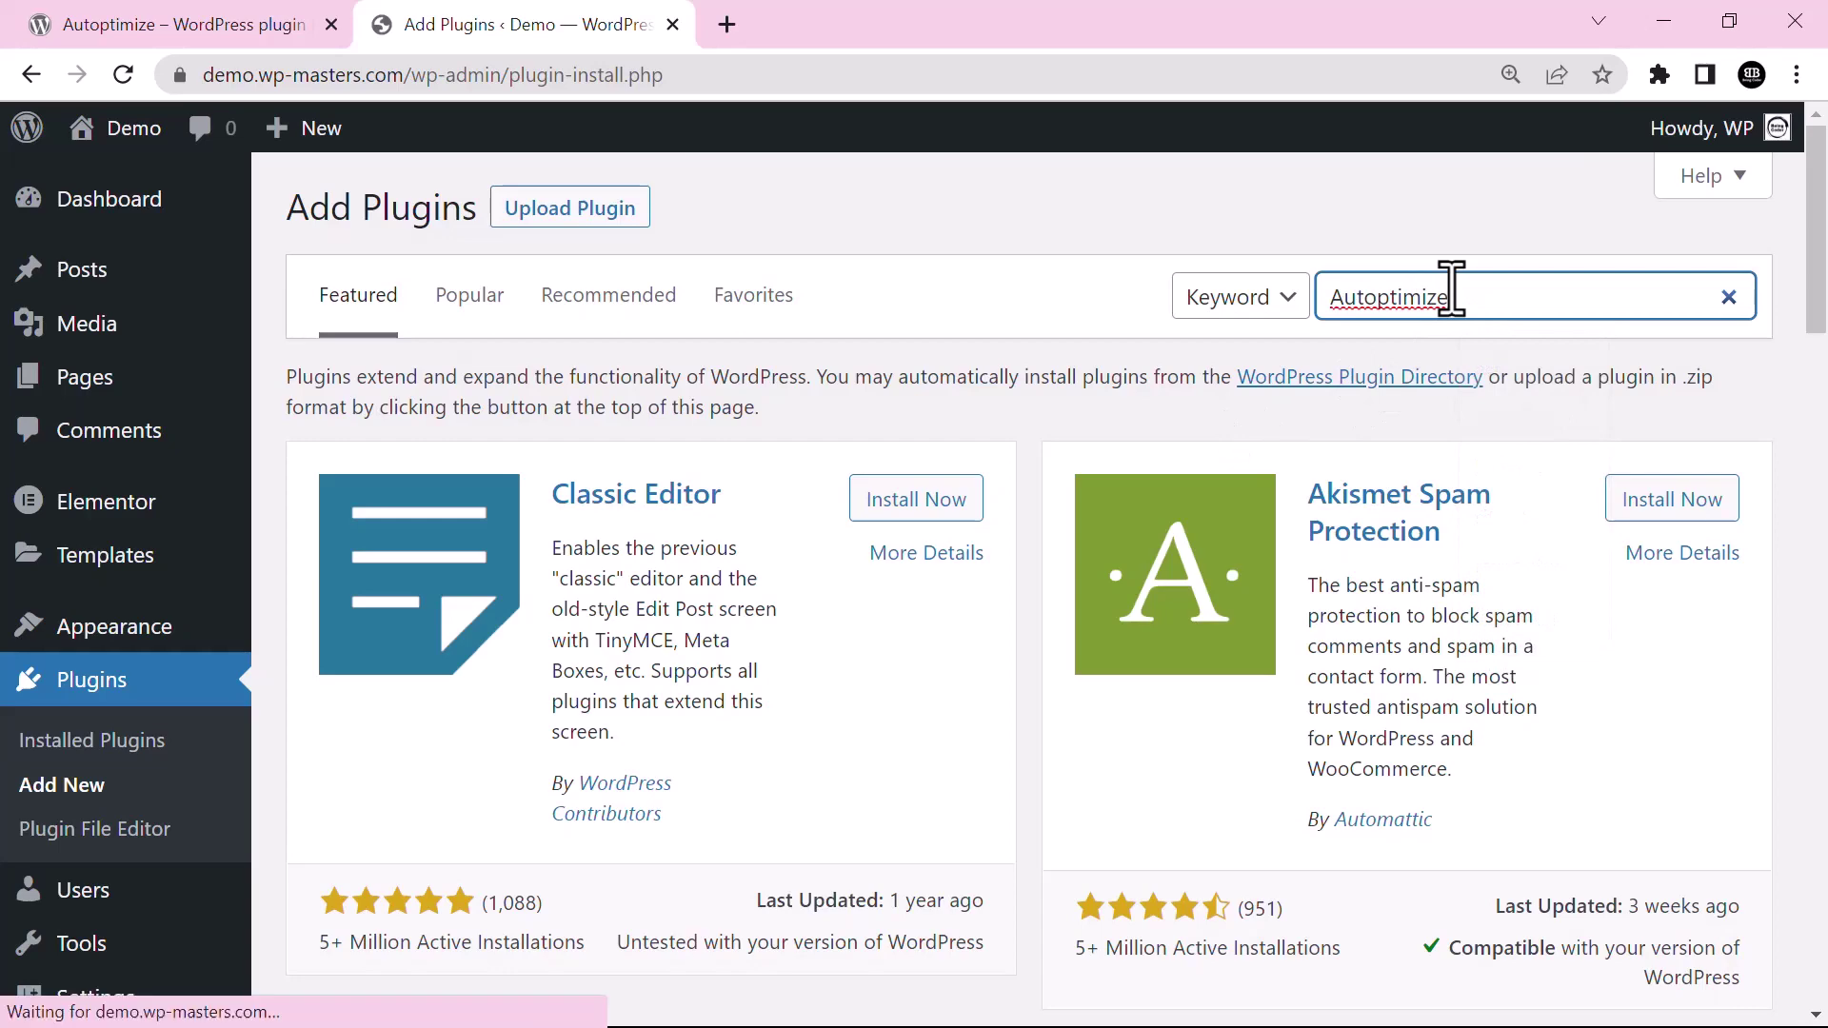
{"action": "key", "text": "Return"}
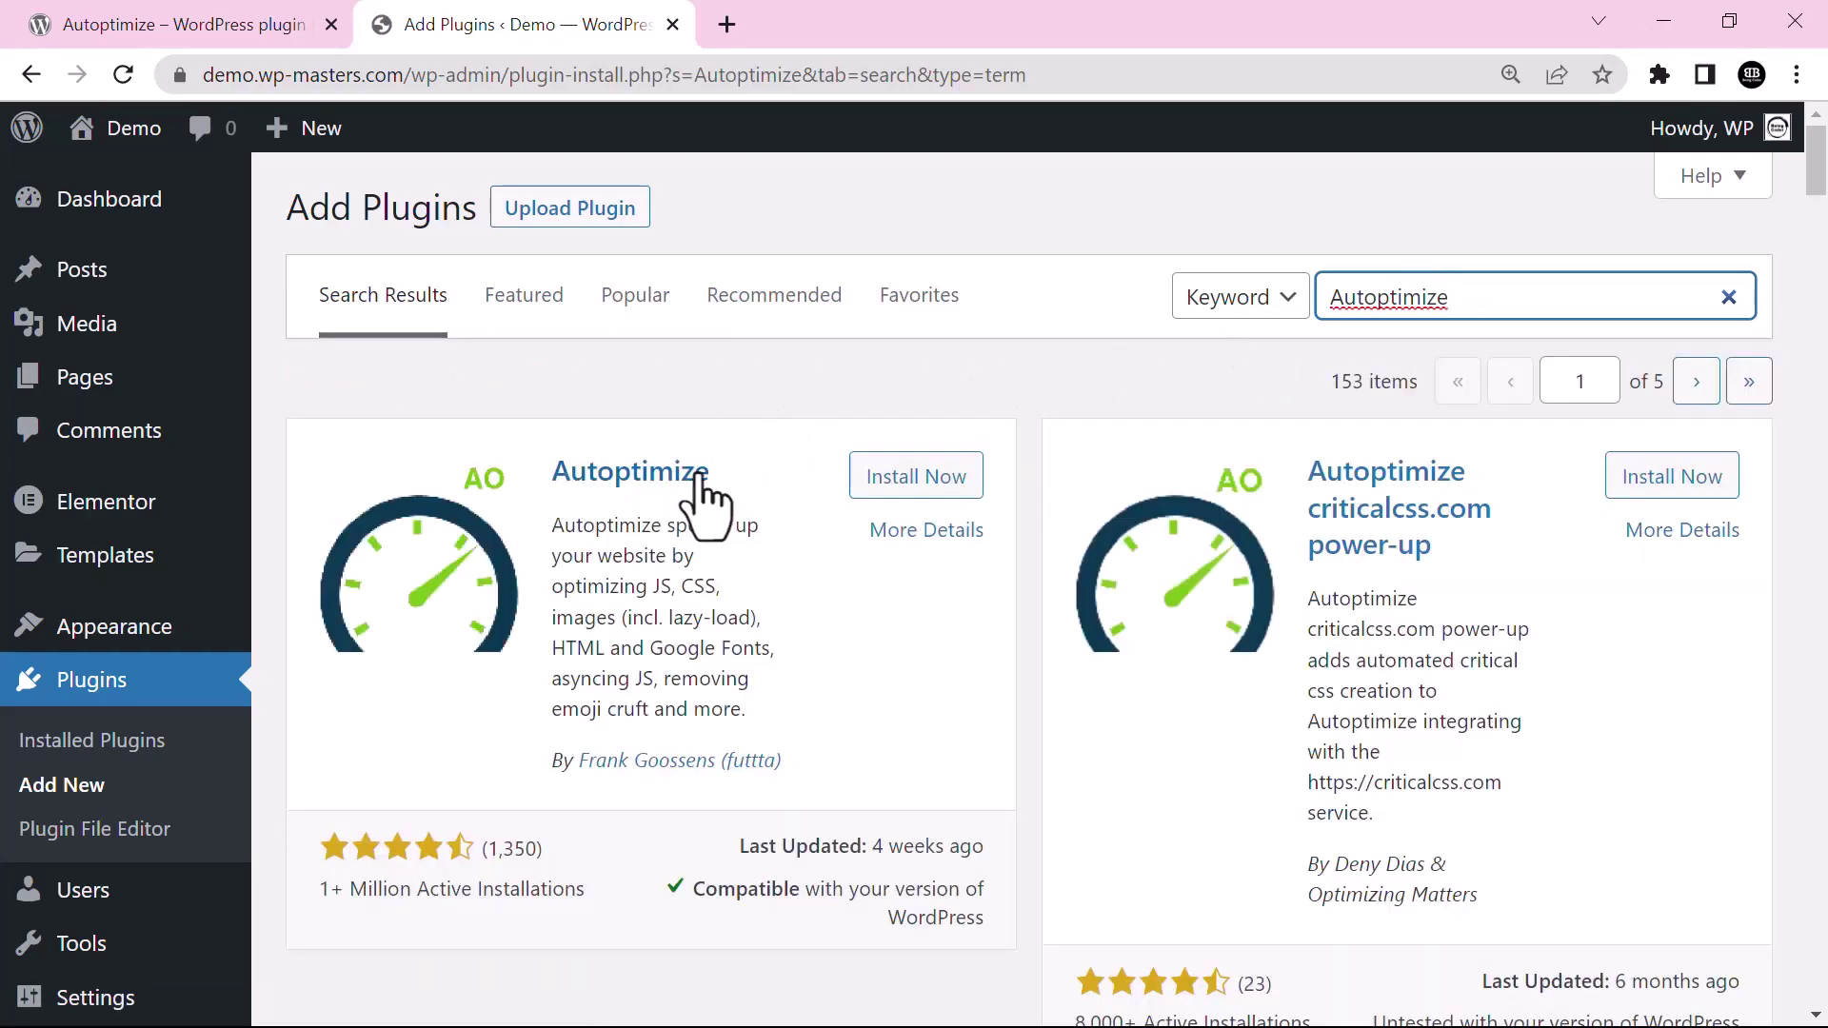
{"action": "left_click", "coordinate": [916, 476]}
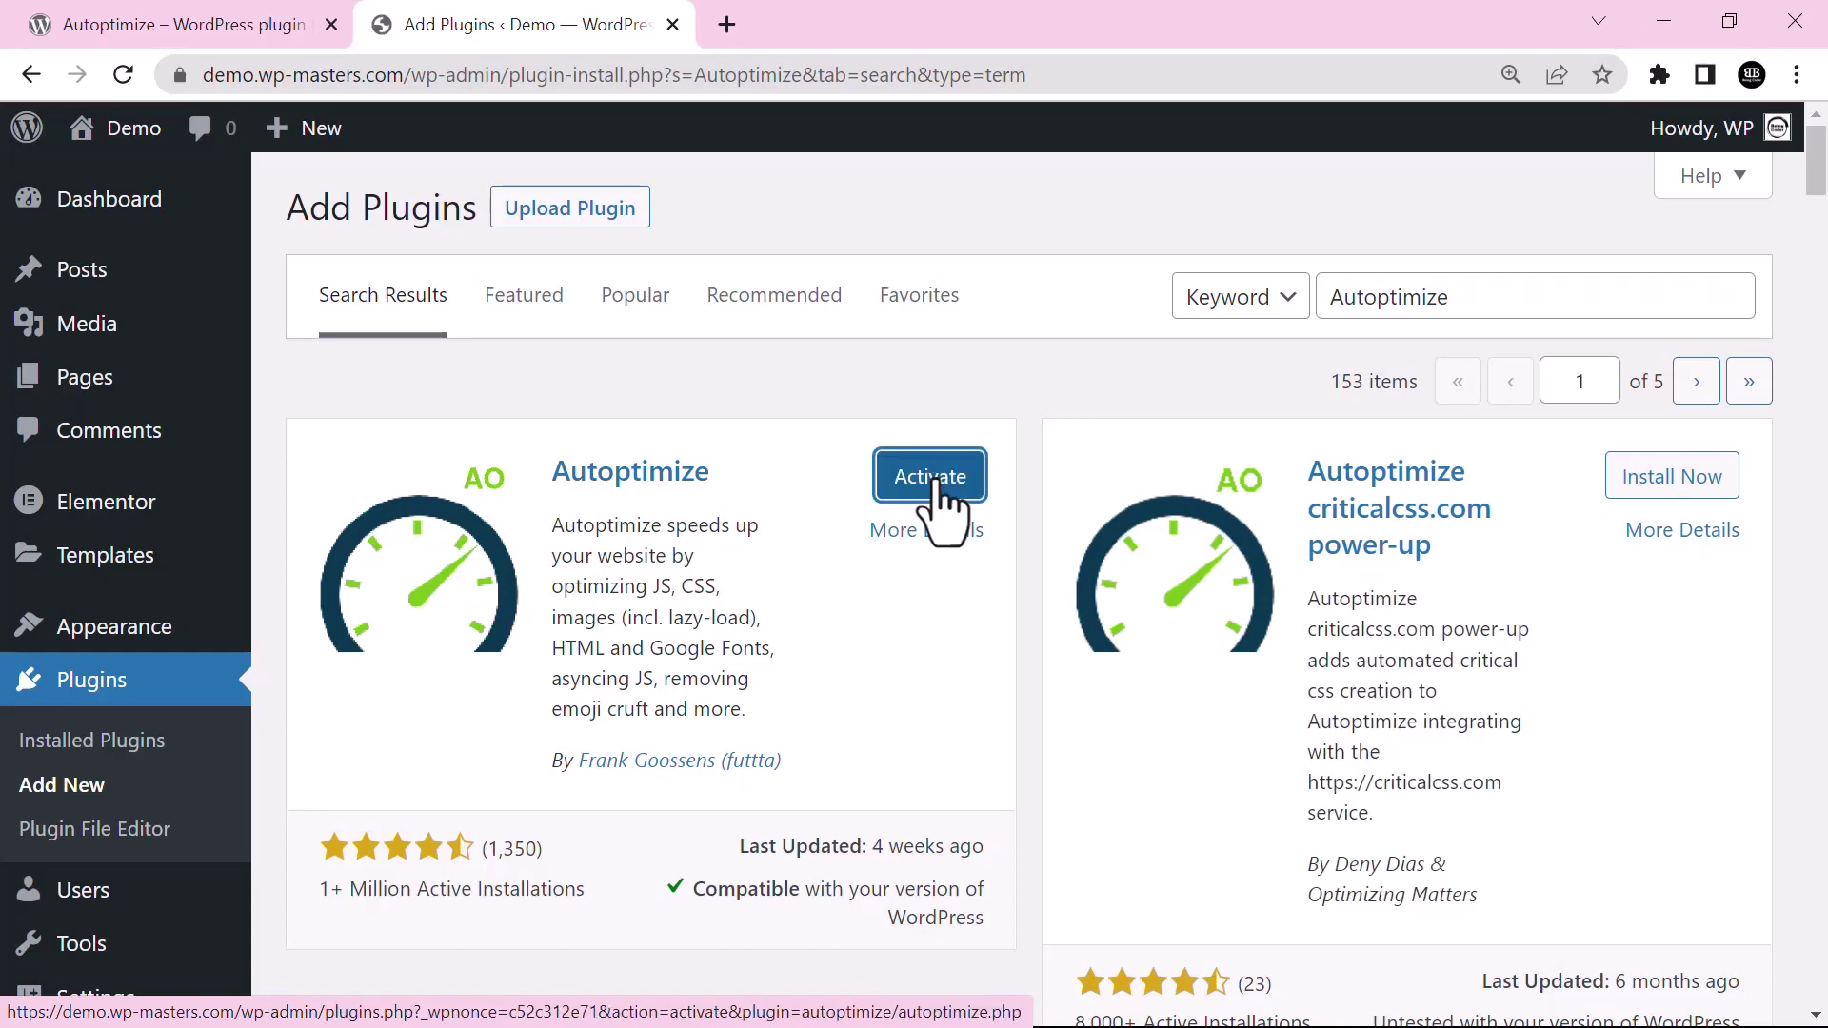
{"action": "left_click", "coordinate": [930, 478]}
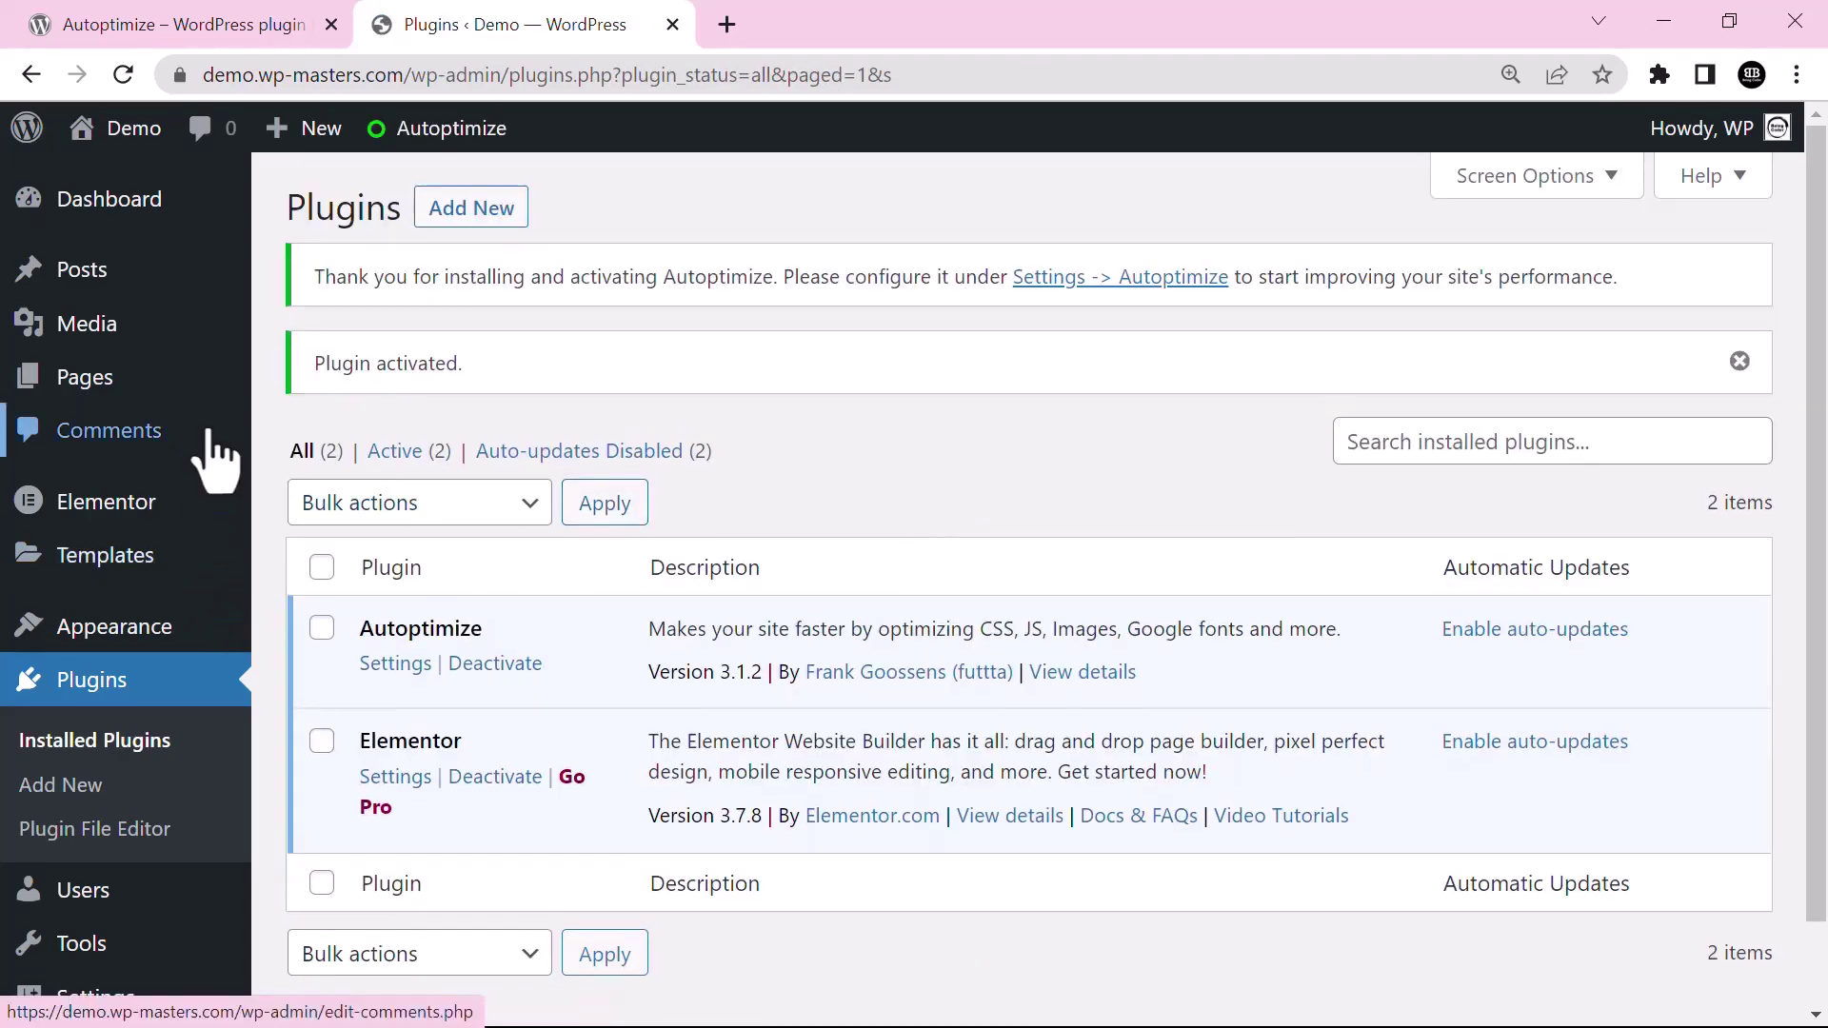
{"action": "scroll", "coordinate": [58, 857], "scroll_direction": "down", "scroll_amount": 1}
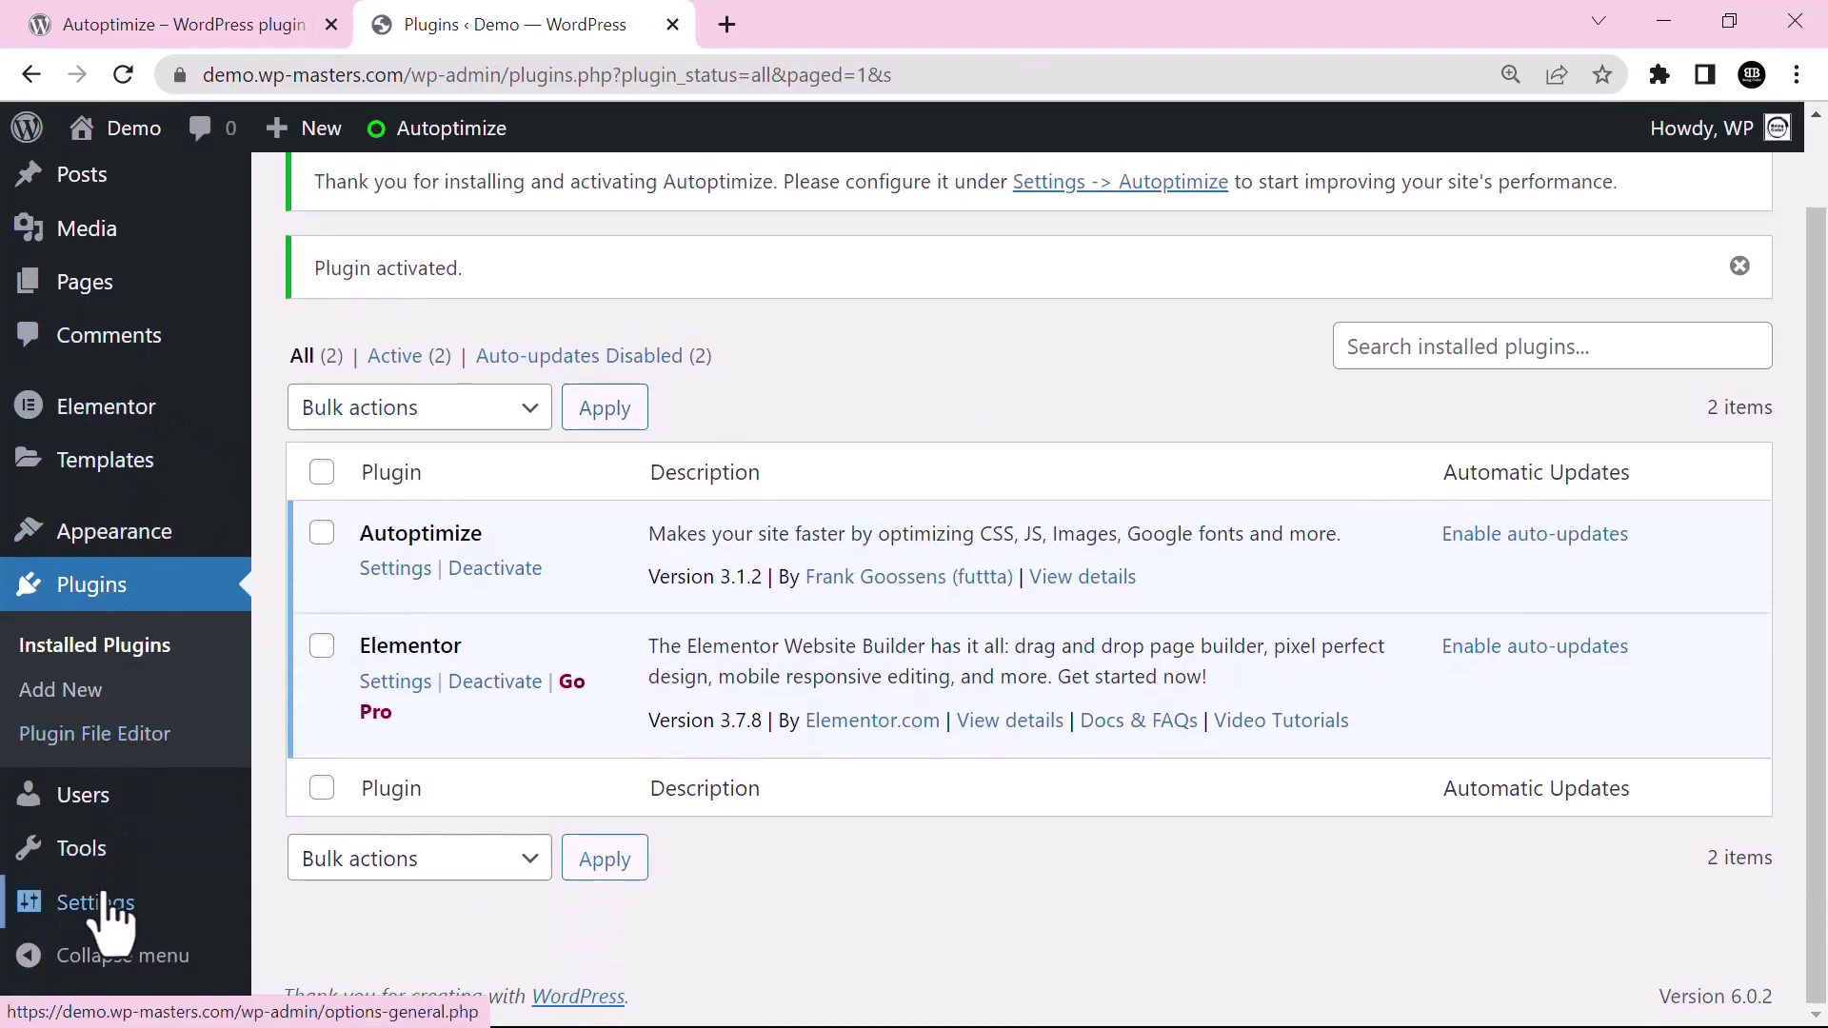
{"action": "mouse_move", "coordinate": [95, 902]}
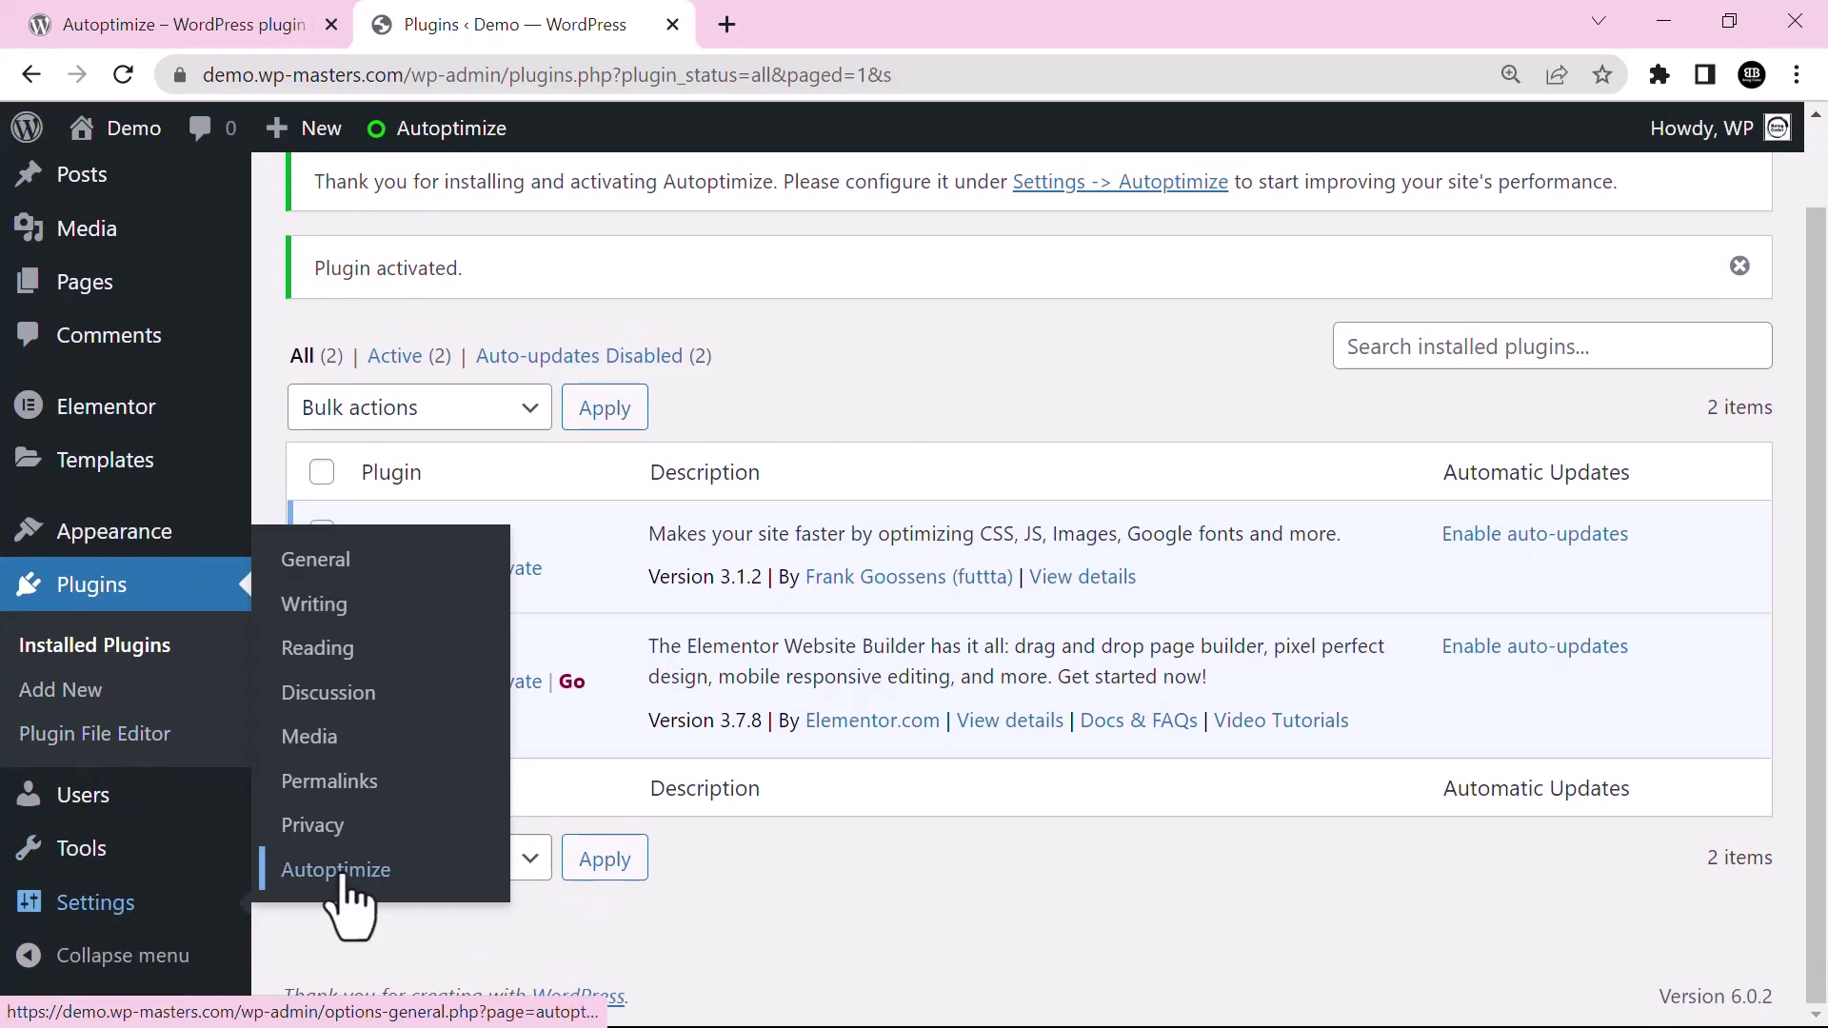
- Open the Autoptimize page from the Settings menu
{"action": "left_click", "coordinate": [335, 870]}
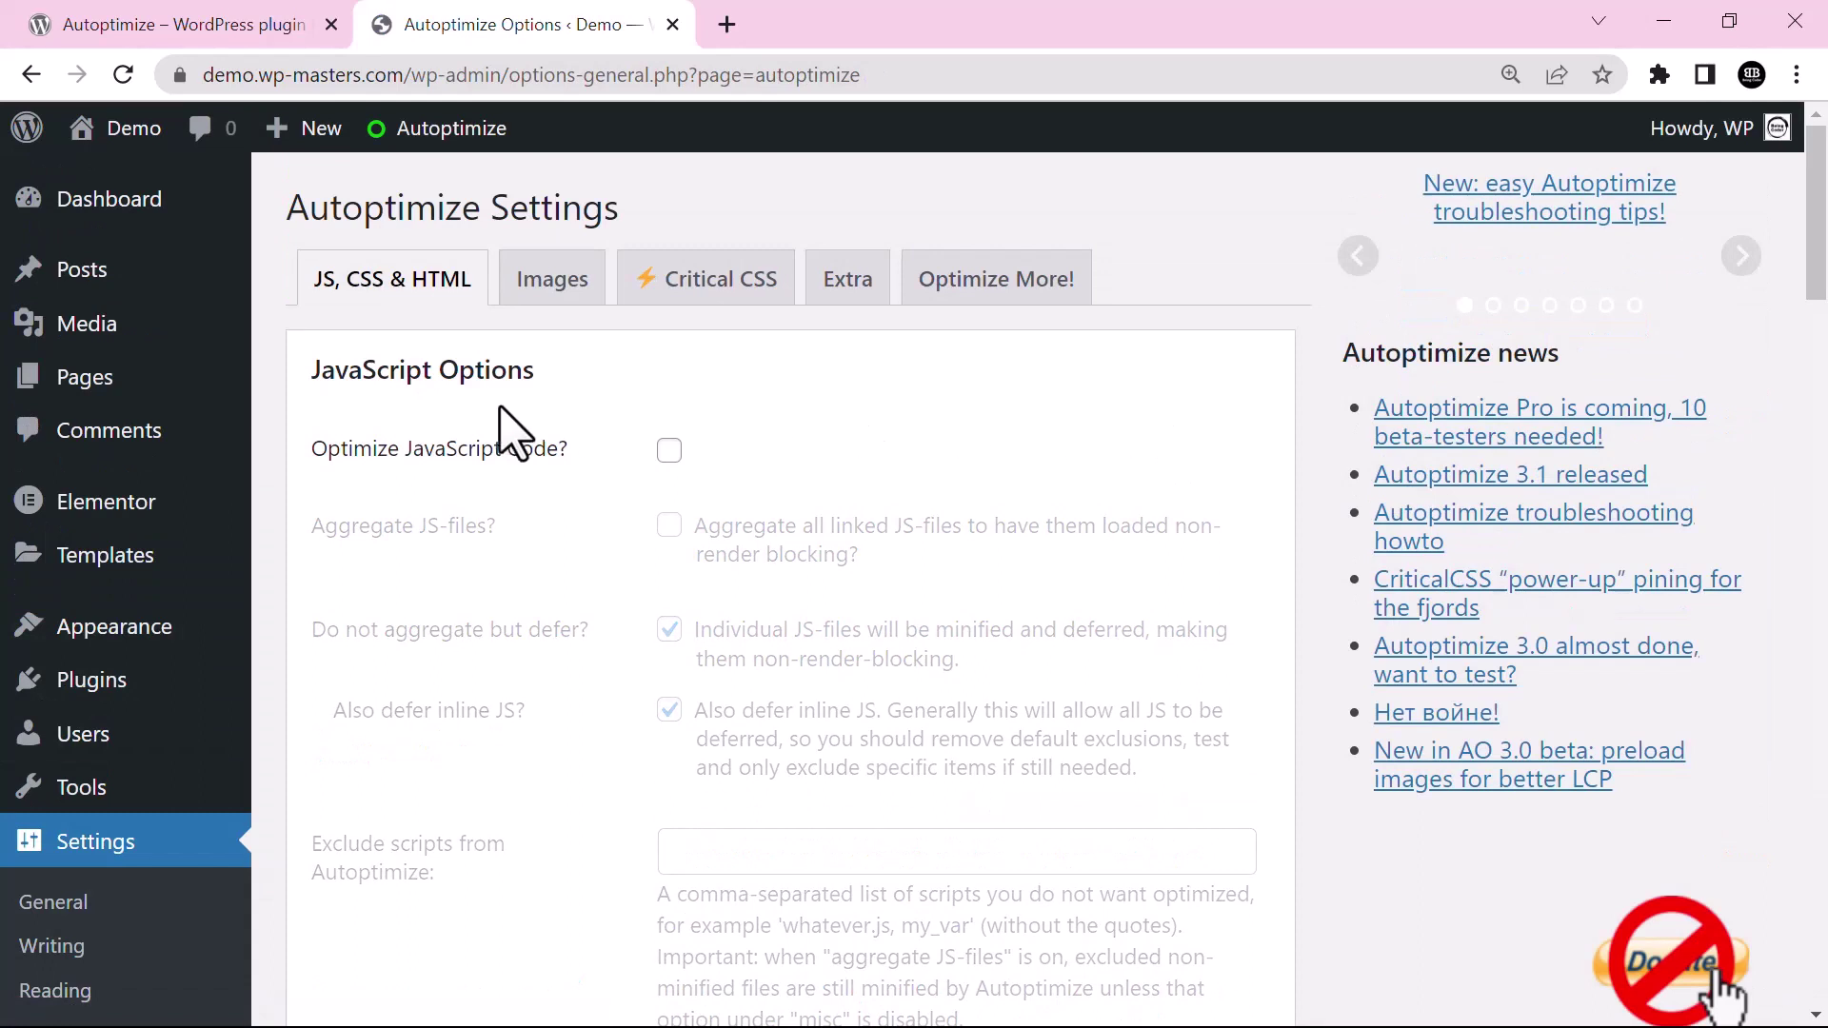
- Enable JavaScript, CSS and HTML code optimization, then save and empty the cache
{"action": "left_click", "coordinate": [669, 451]}
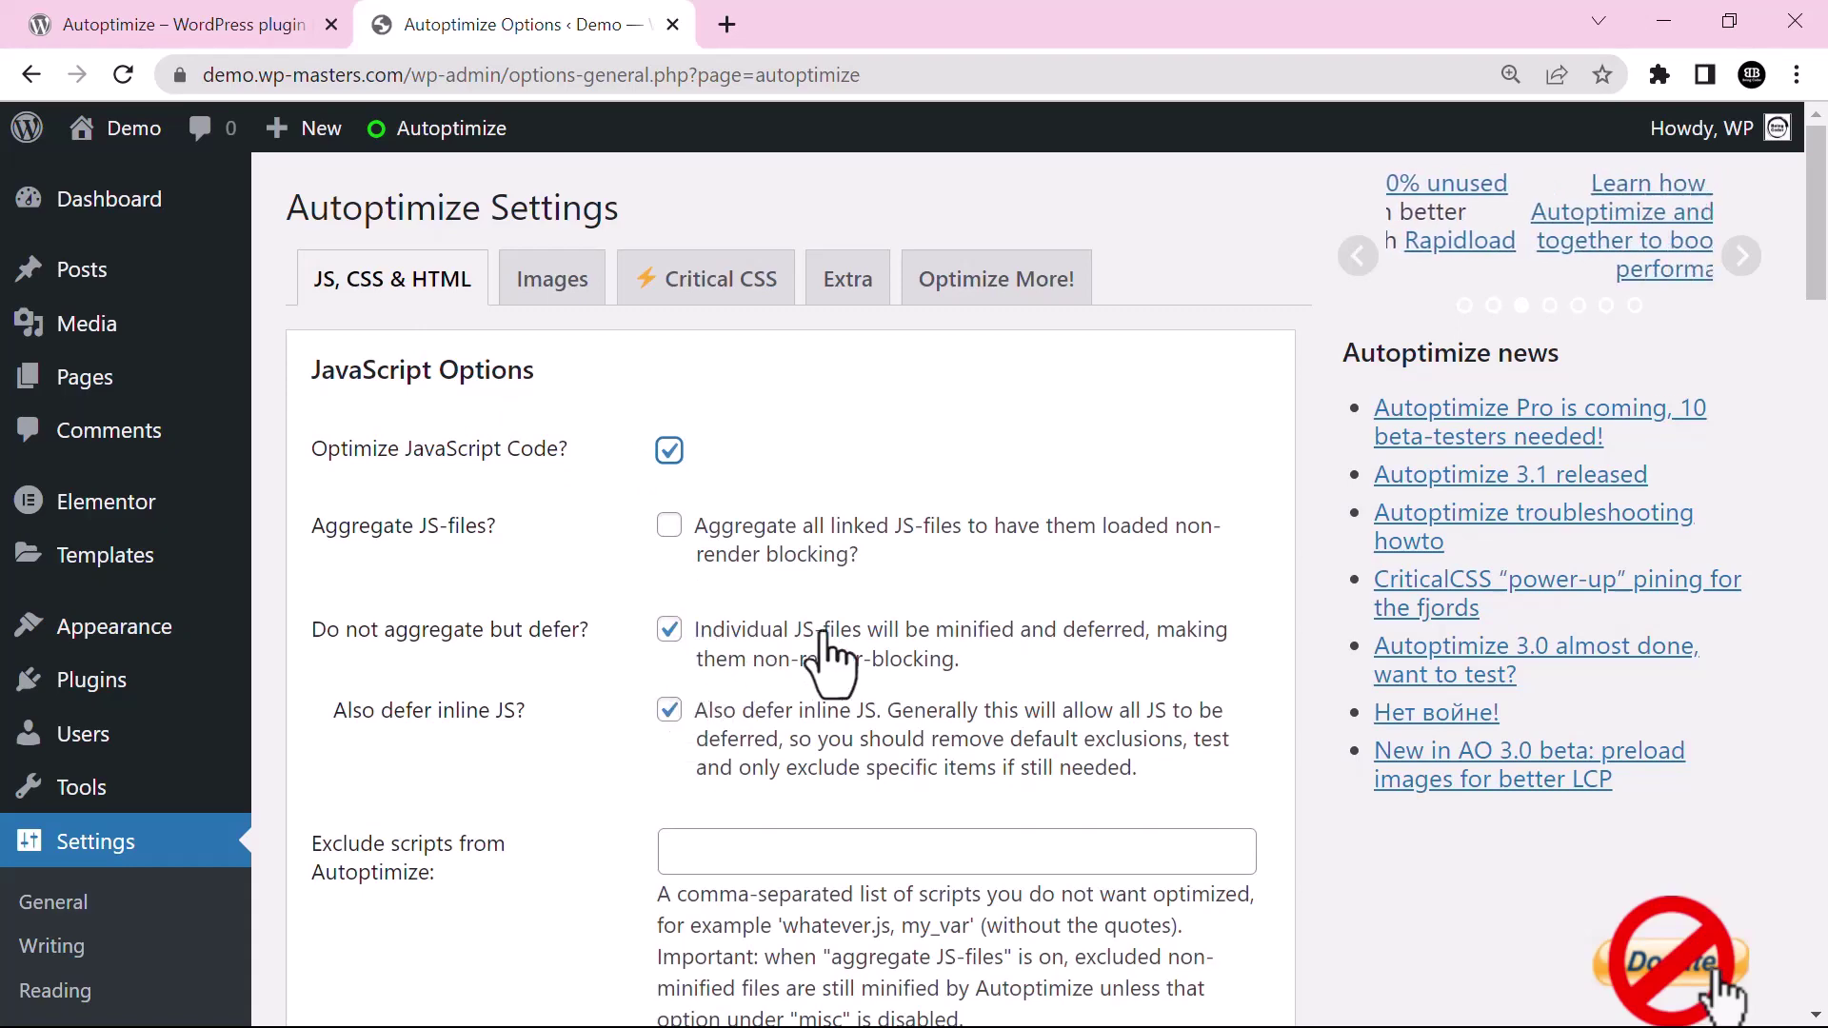
{"action": "scroll", "coordinate": [835, 657], "scroll_direction": "down", "scroll_amount": 3}
{"action": "scroll", "coordinate": [835, 658], "scroll_direction": "down", "scroll_amount": 2}
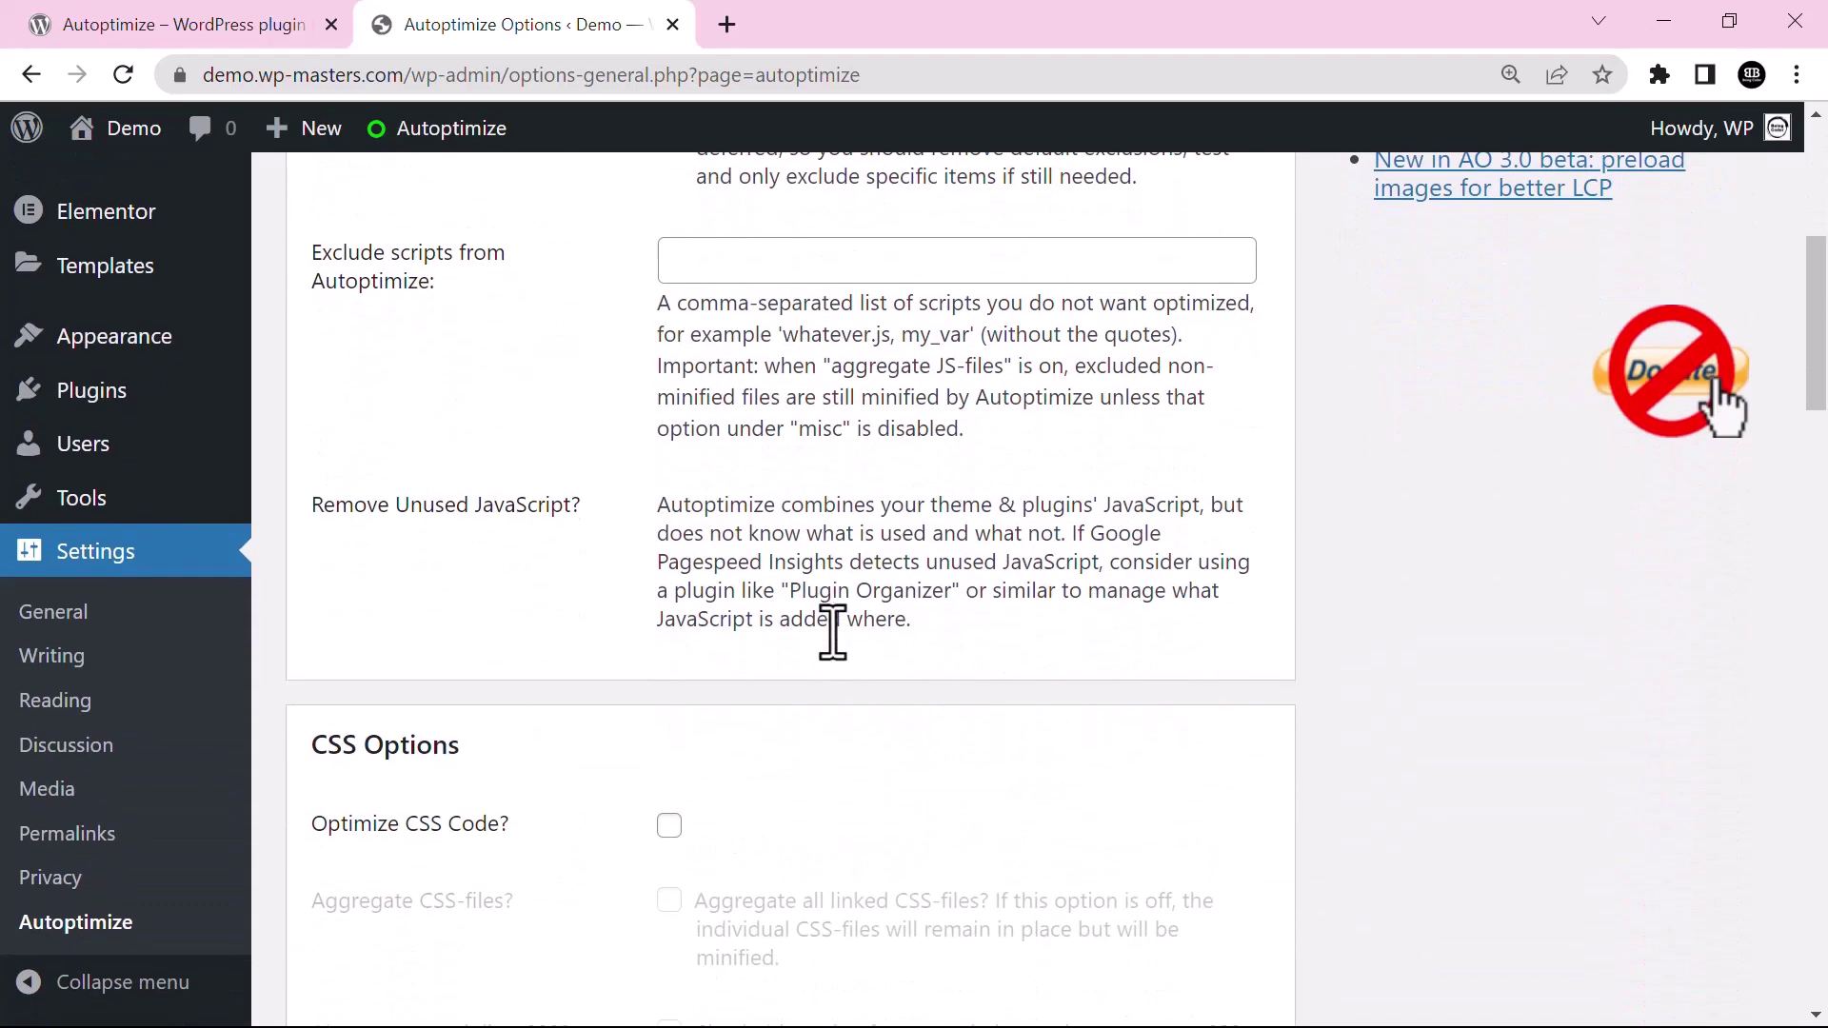
{"action": "scroll", "coordinate": [833, 632], "scroll_direction": "down", "scroll_amount": 3}
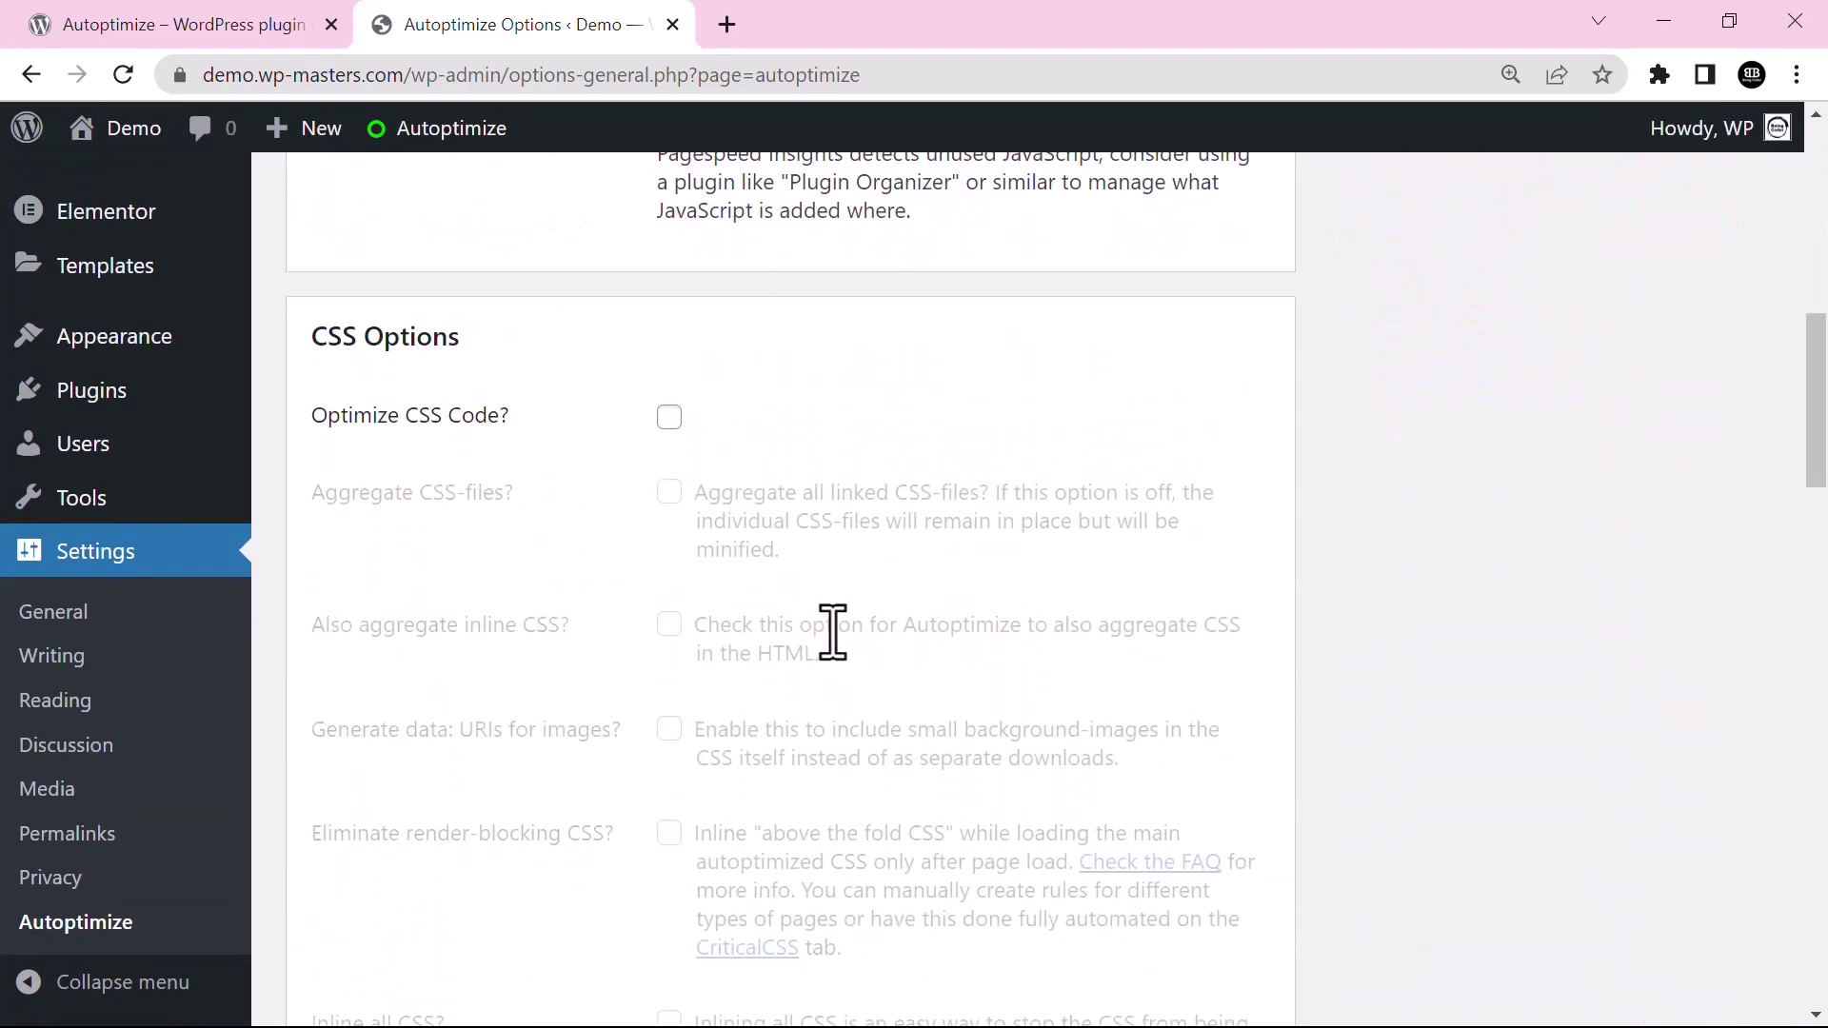
{"action": "left_click", "coordinate": [668, 417]}
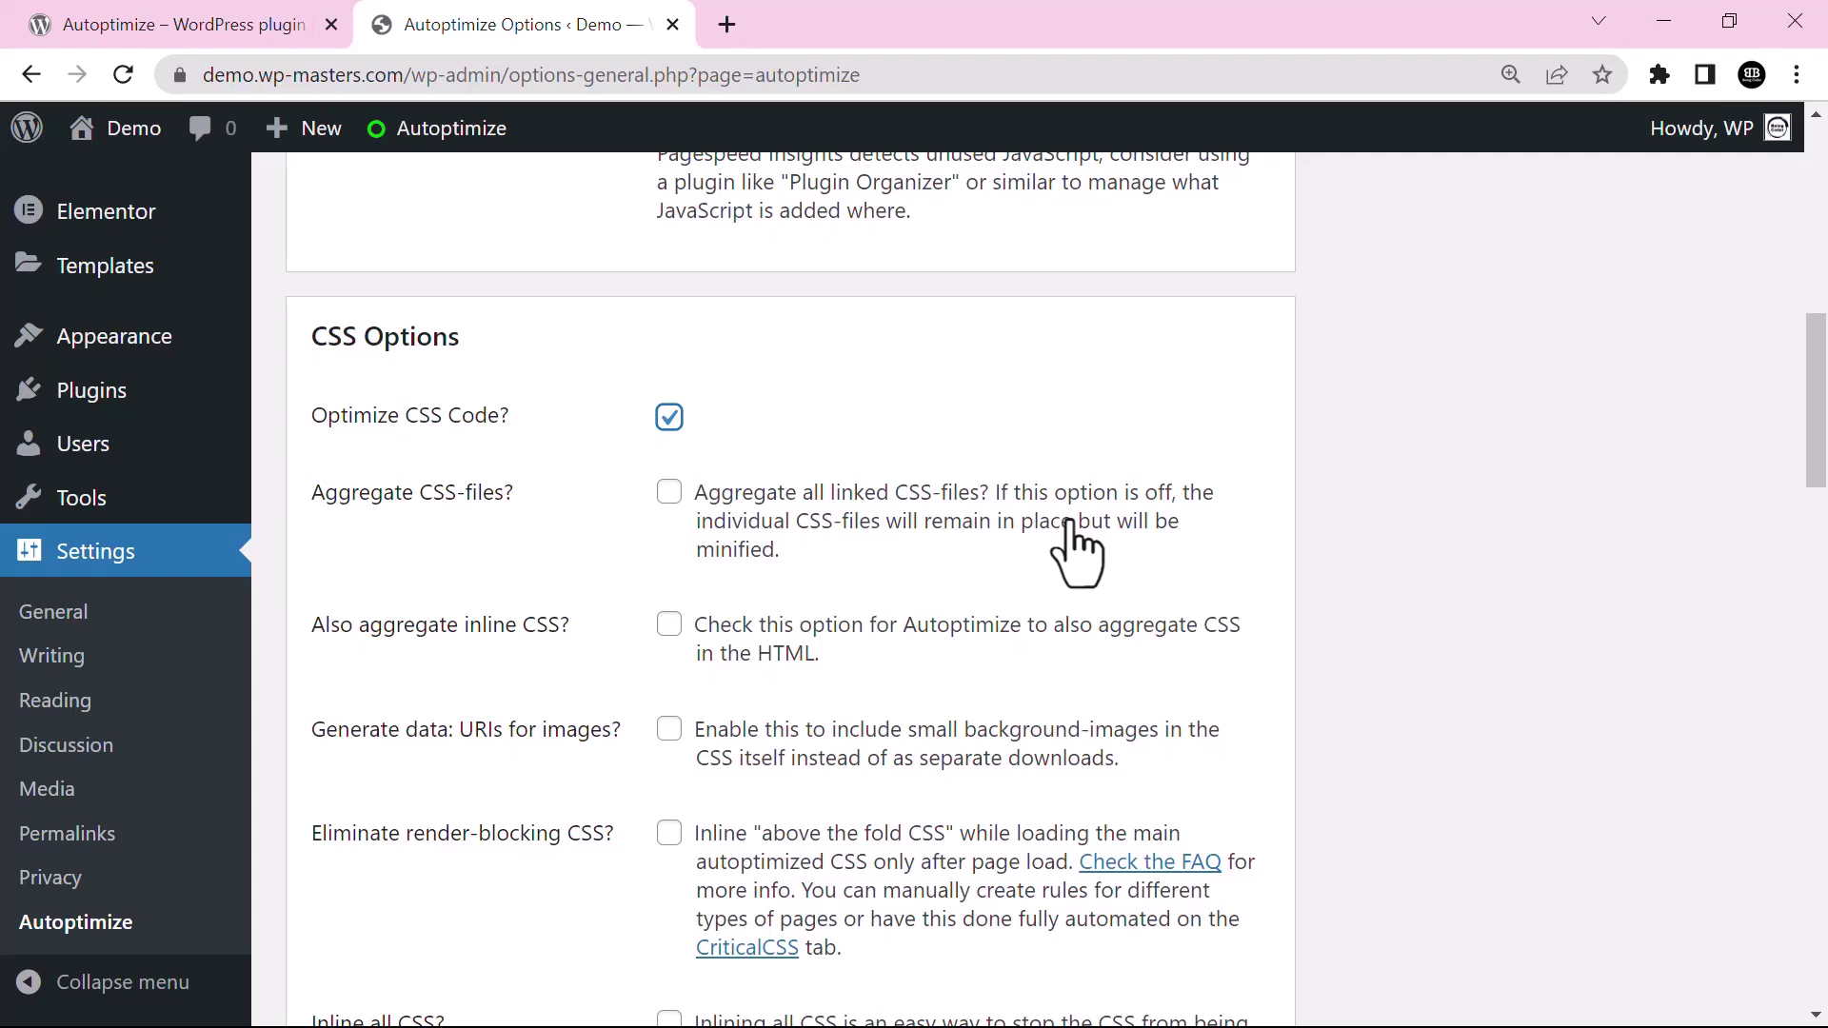
{"action": "scroll", "coordinate": [1068, 543], "scroll_direction": "down", "scroll_amount": 2}
{"action": "scroll", "coordinate": [1068, 542], "scroll_direction": "down", "scroll_amount": 3}
{"action": "scroll", "coordinate": [1069, 543], "scroll_direction": "down", "scroll_amount": 3}
{"action": "scroll", "coordinate": [1072, 550], "scroll_direction": "down", "scroll_amount": 2}
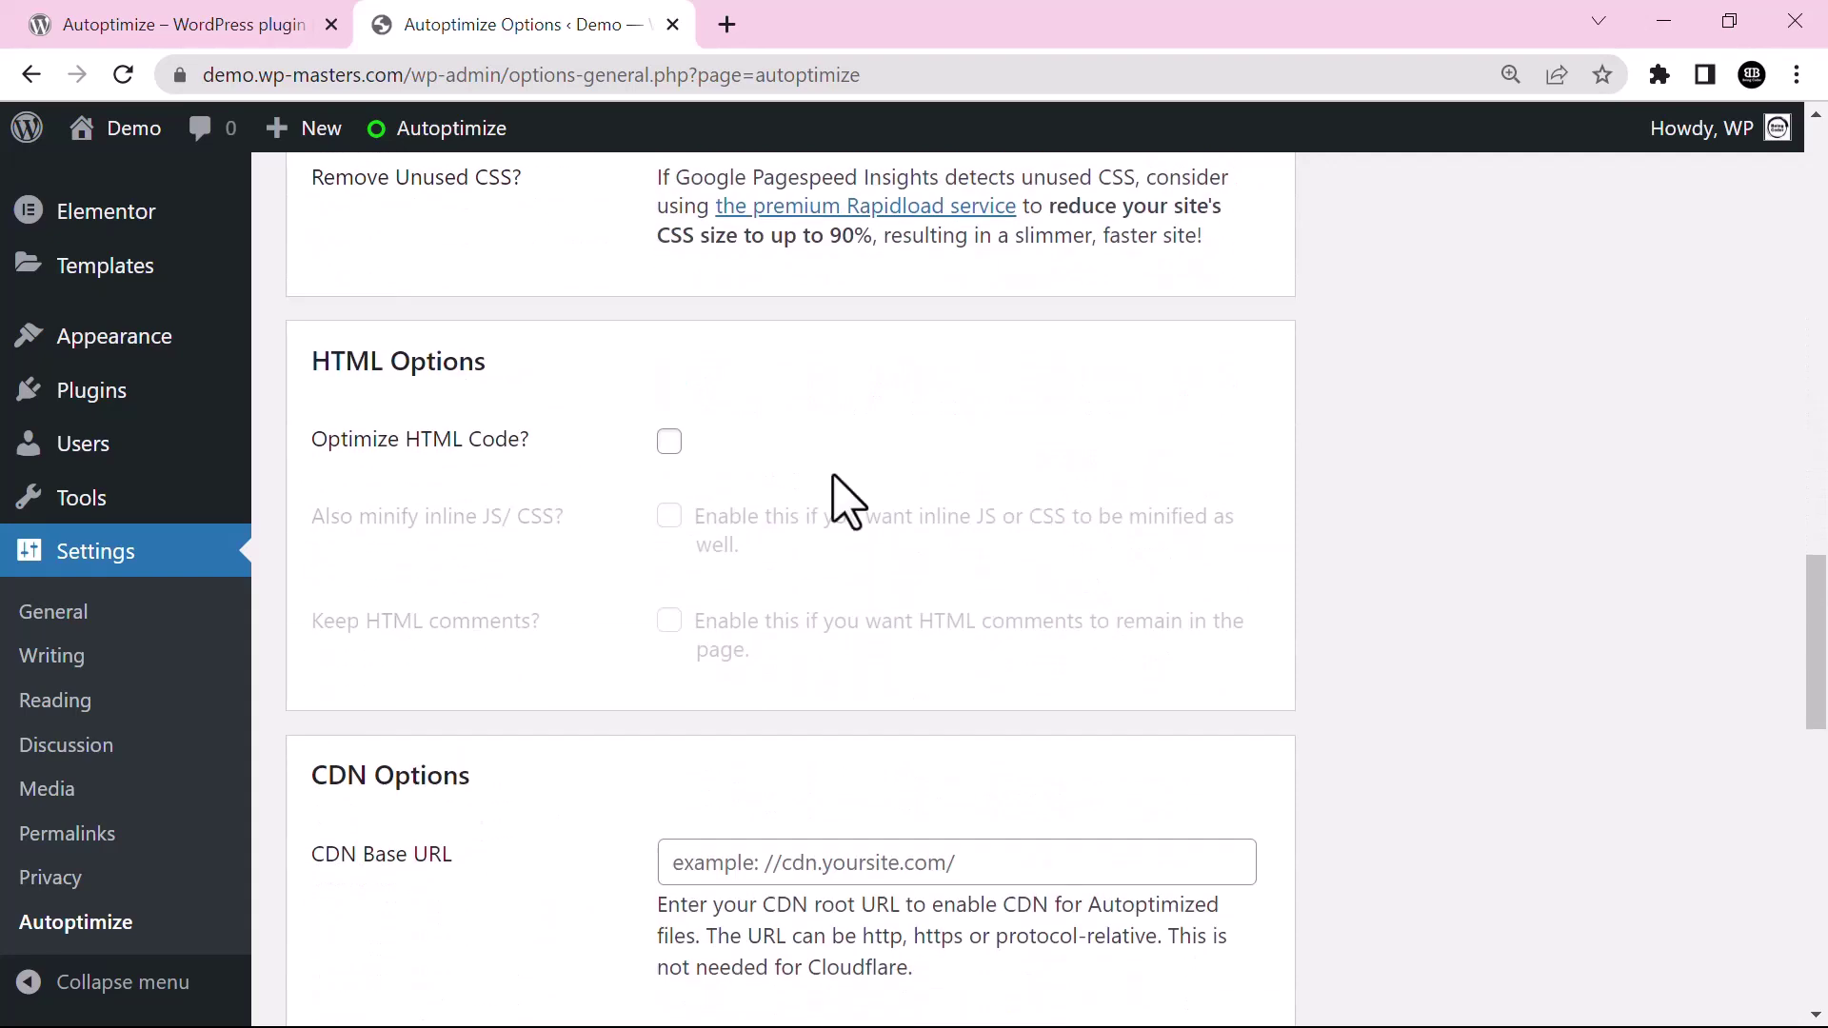
{"action": "left_click", "coordinate": [668, 441]}
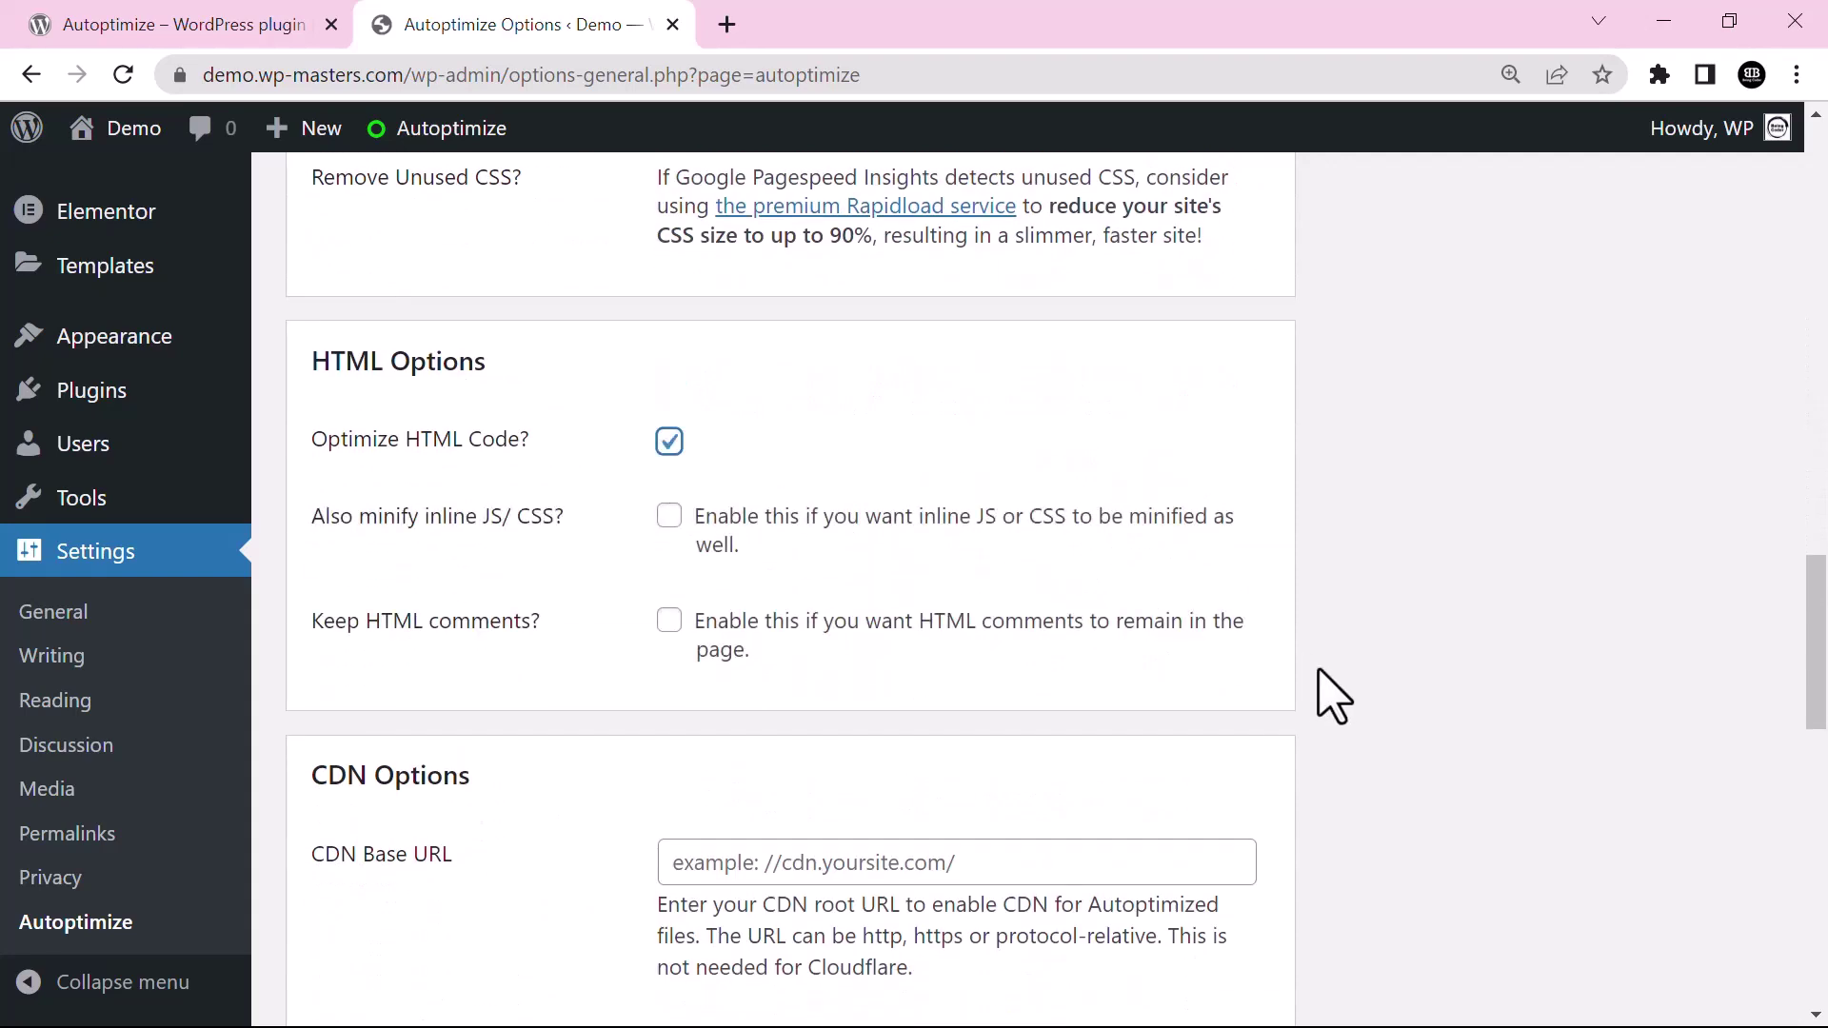
{"action": "scroll", "coordinate": [1336, 692], "scroll_direction": "down", "scroll_amount": 3}
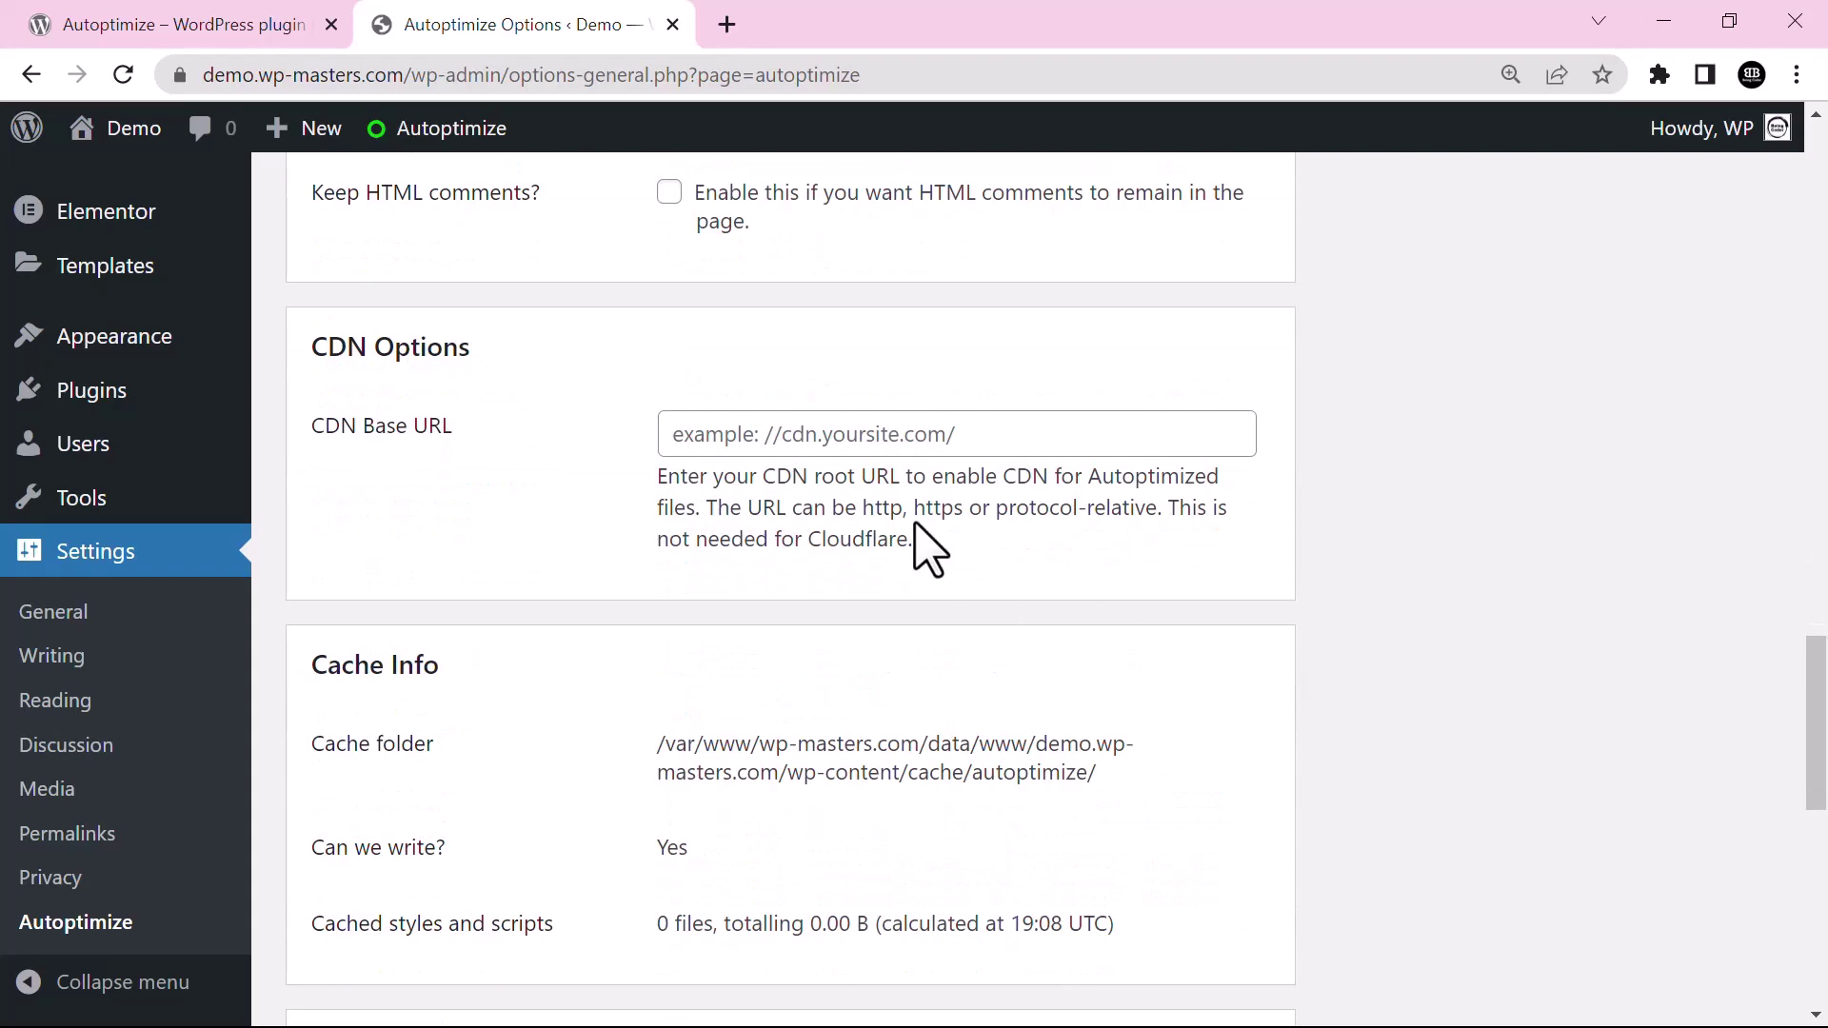
{"action": "left_click", "coordinate": [957, 434]}
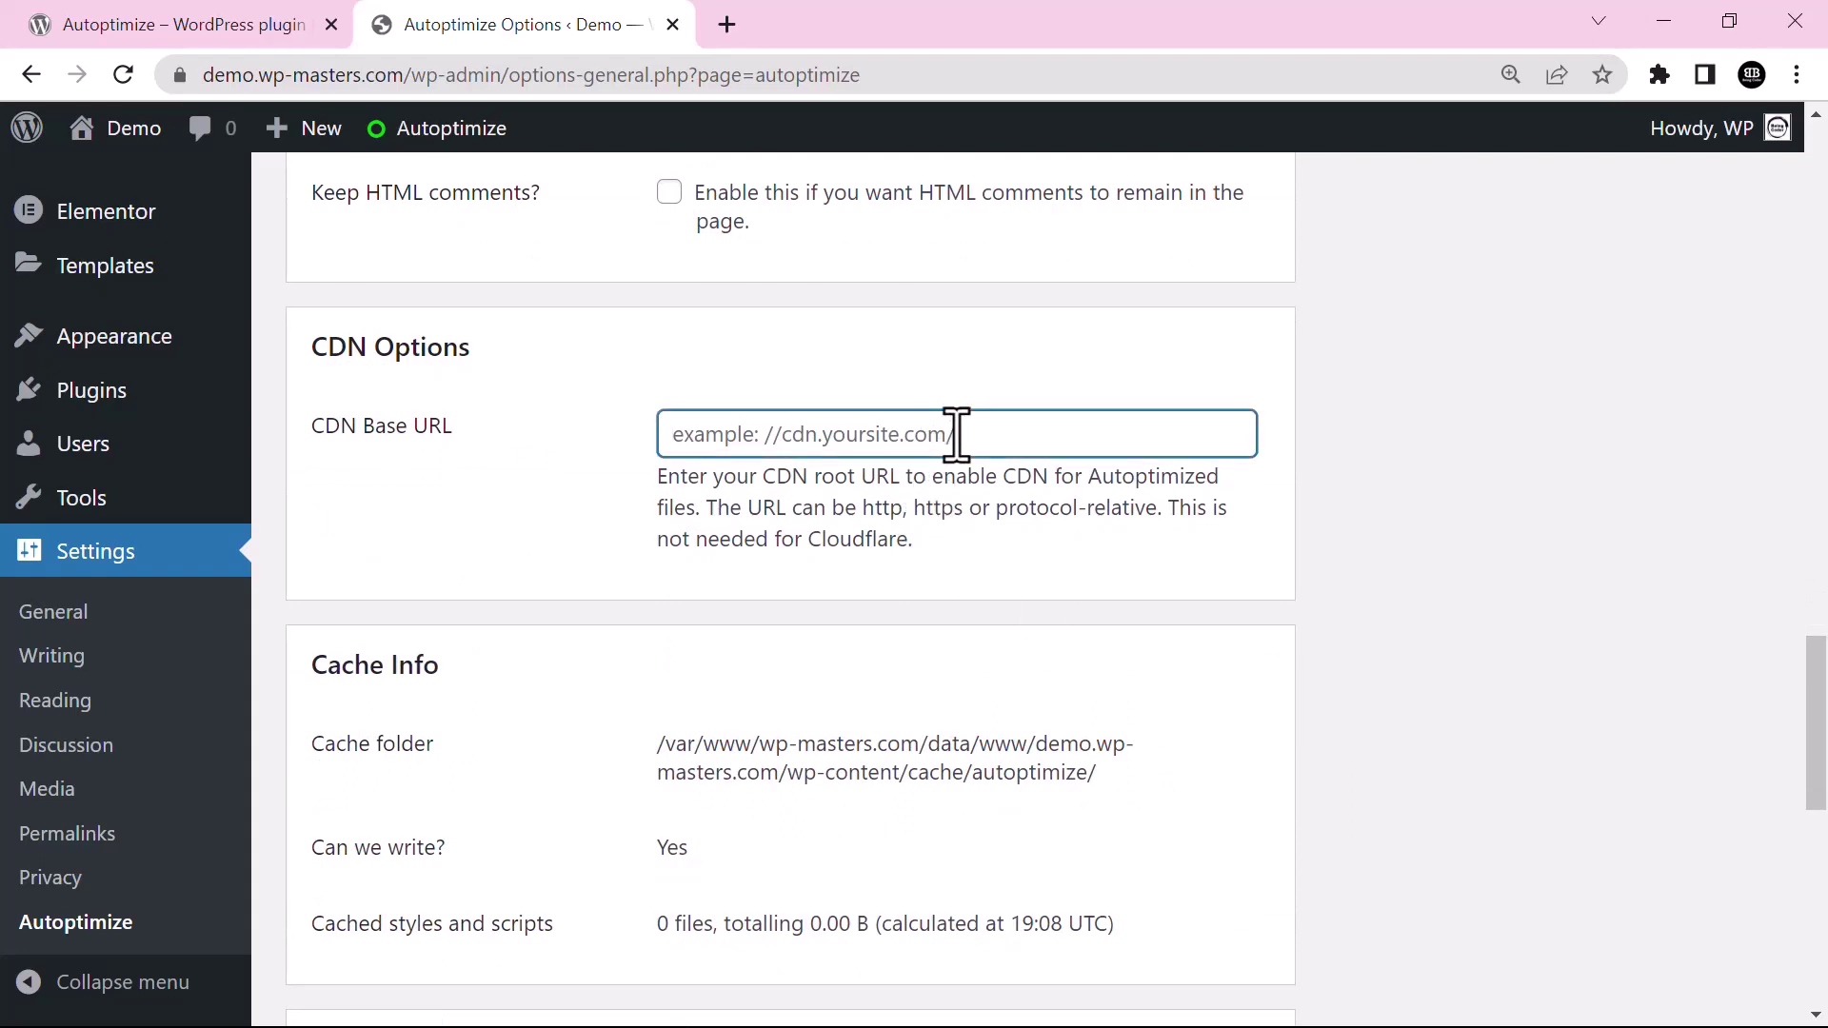
{"action": "scroll", "coordinate": [1126, 622], "scroll_direction": "down", "scroll_amount": 3}
{"action": "scroll", "coordinate": [1127, 623], "scroll_direction": "down", "scroll_amount": 2}
{"action": "scroll", "coordinate": [1126, 622], "scroll_direction": "down", "scroll_amount": 3}
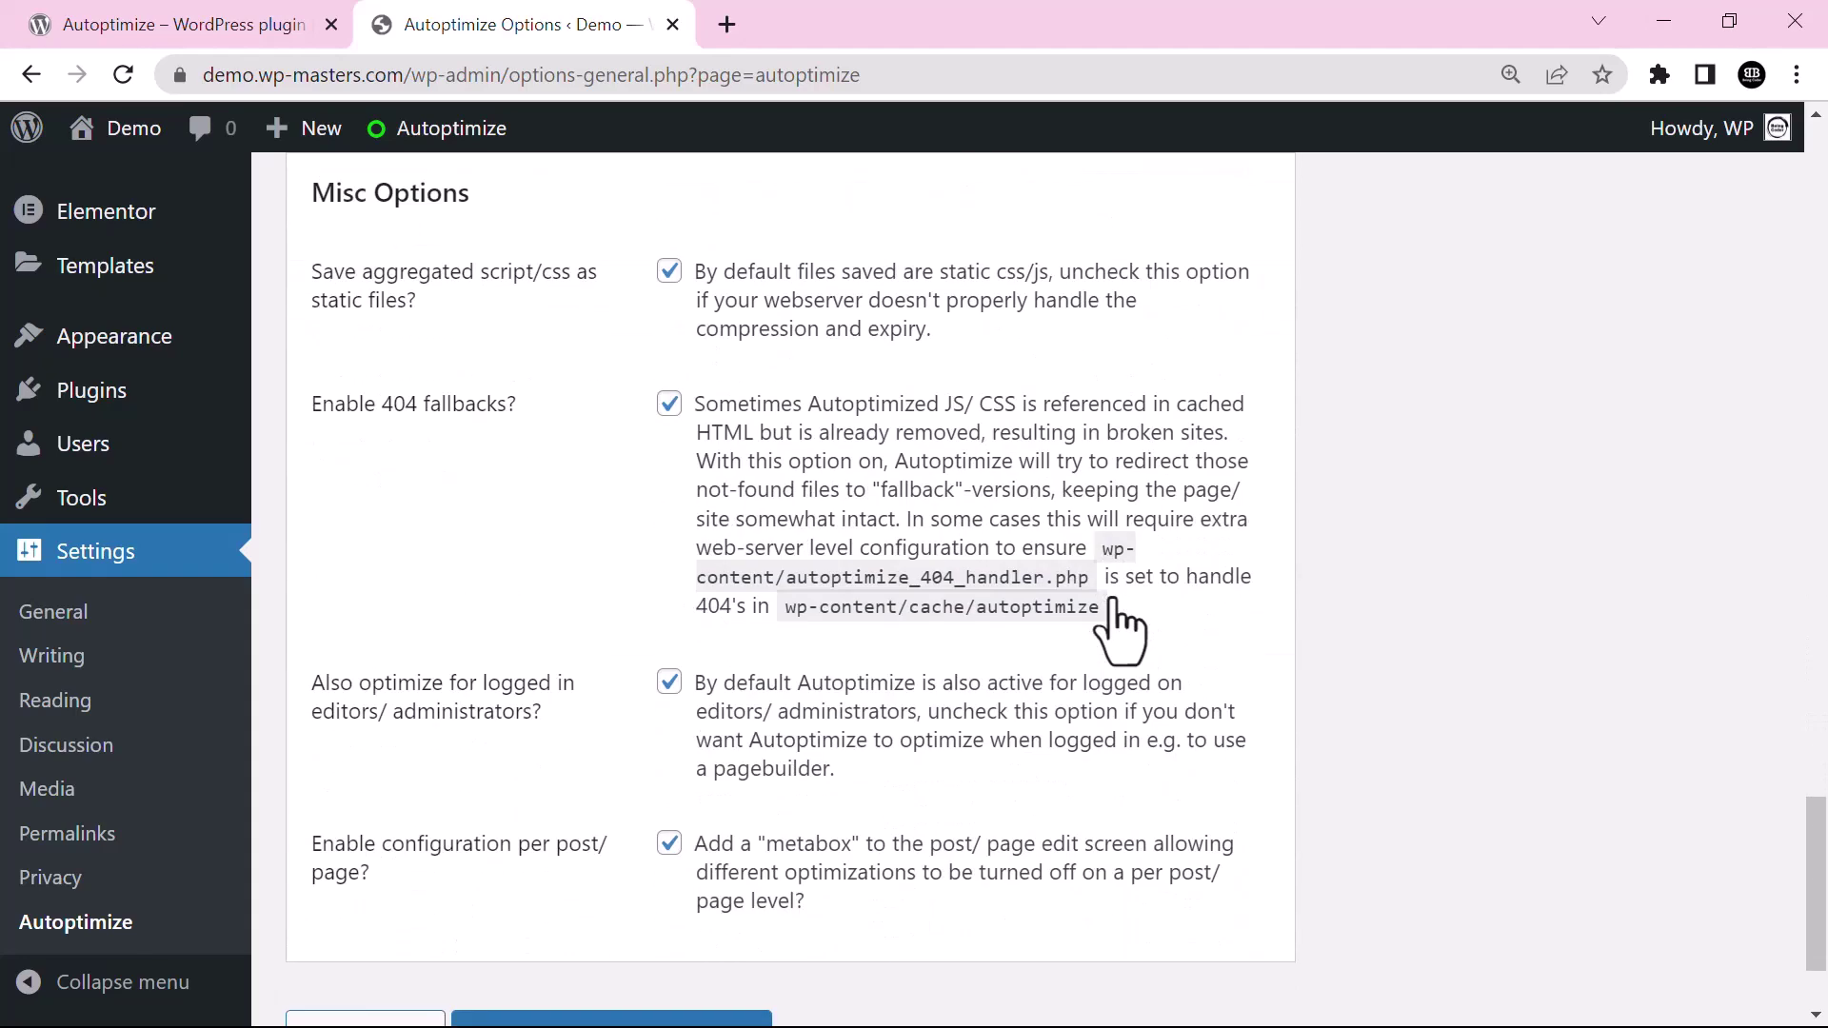
{"action": "left_click", "coordinate": [674, 872]}
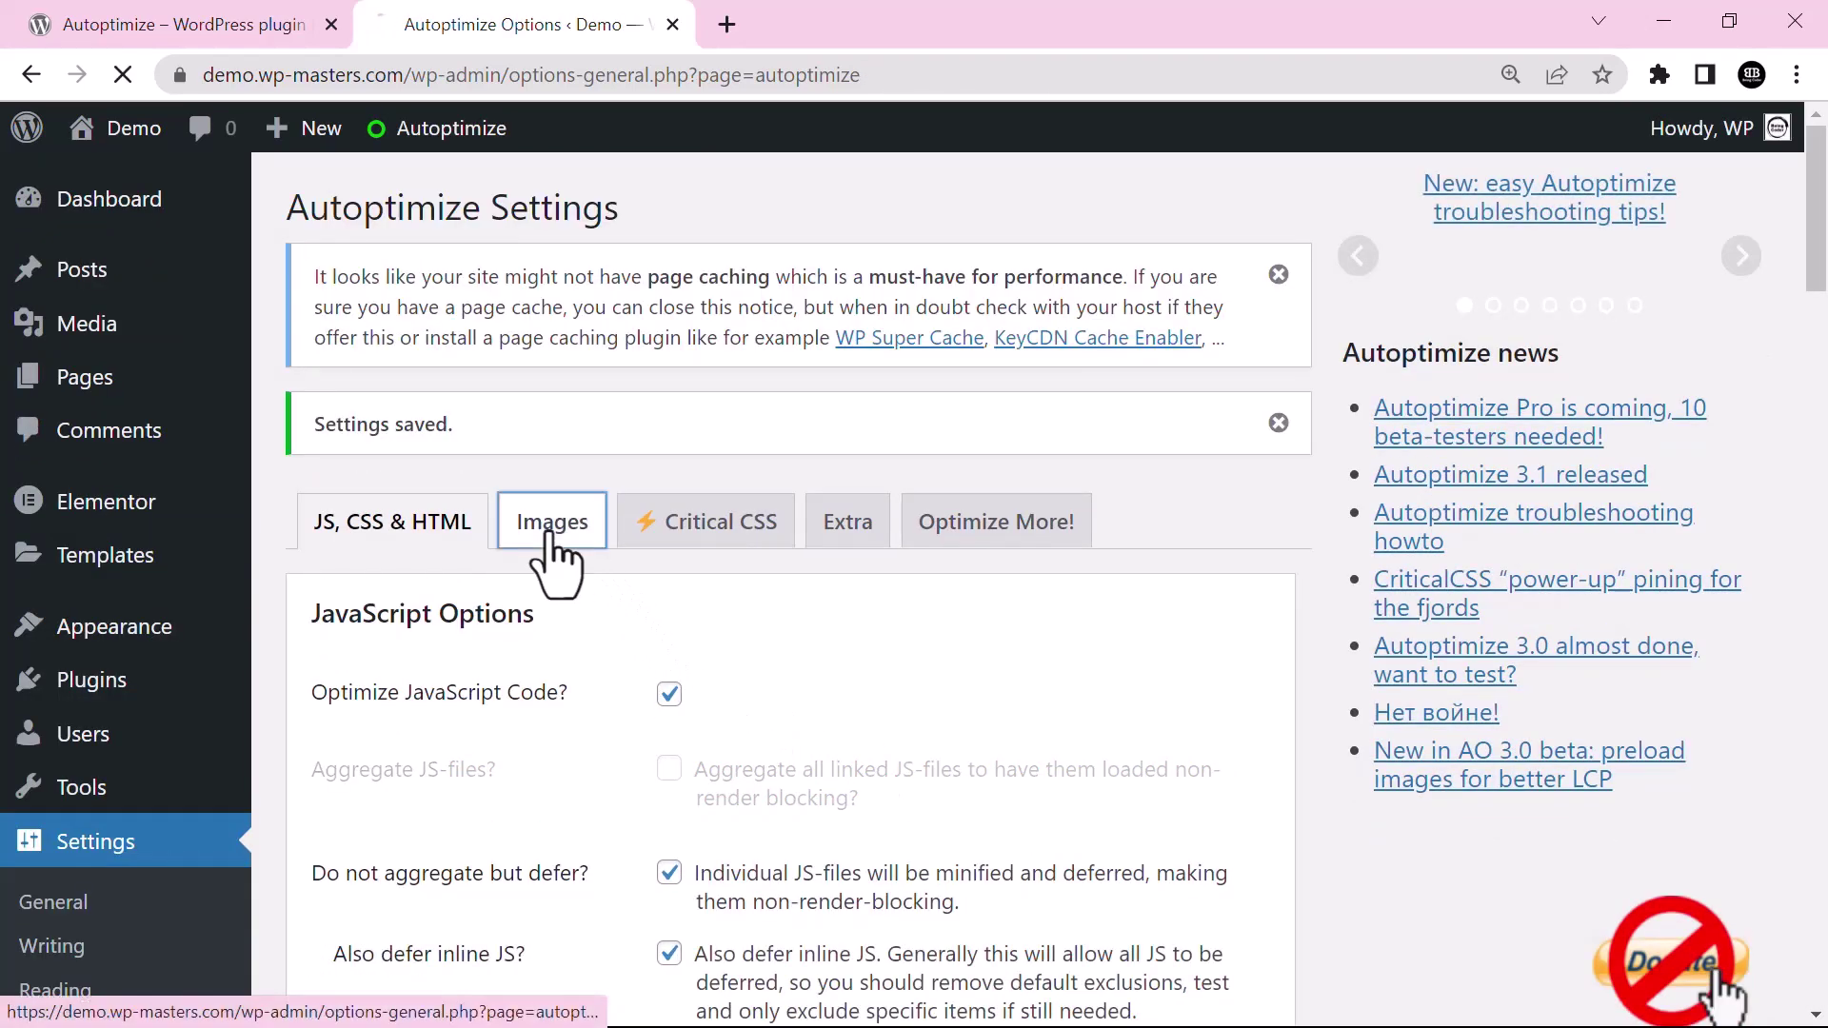
- On the Images tab, enable image optimization at Glossy quality plus lazy-loading, and save
{"action": "left_click", "coordinate": [551, 521]}
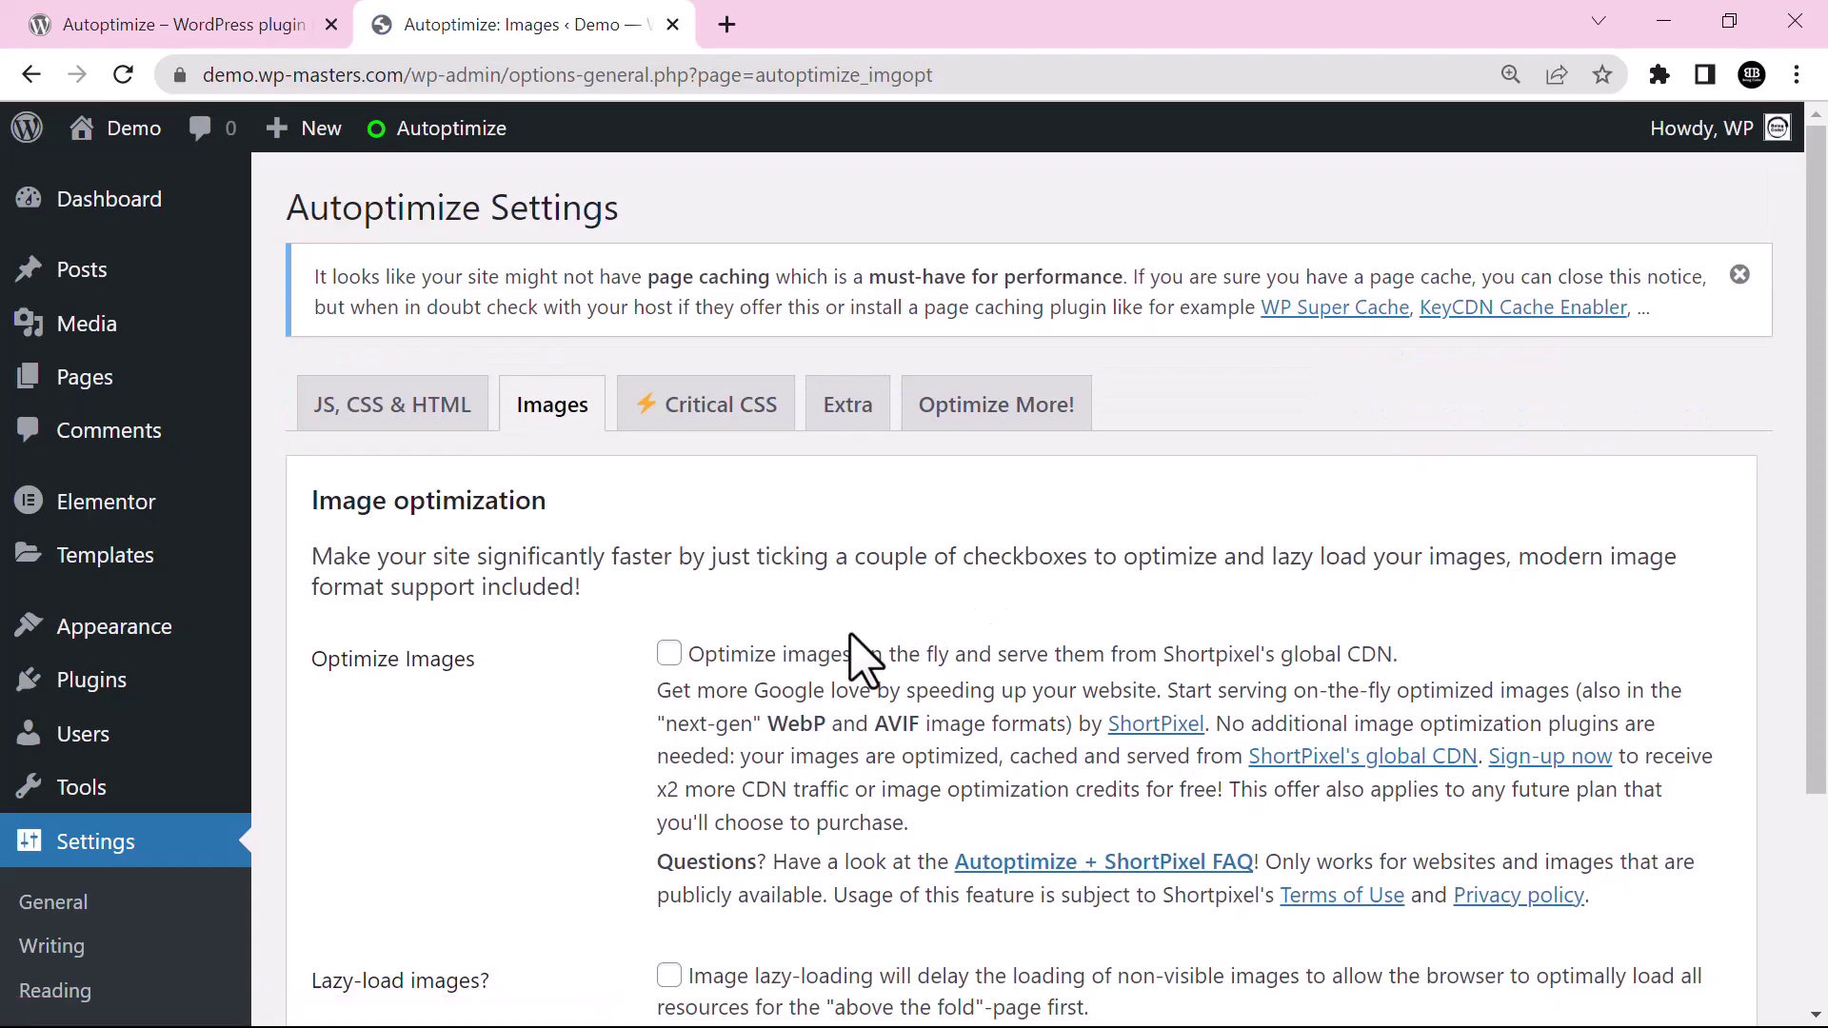
{"action": "left_click", "coordinate": [668, 654]}
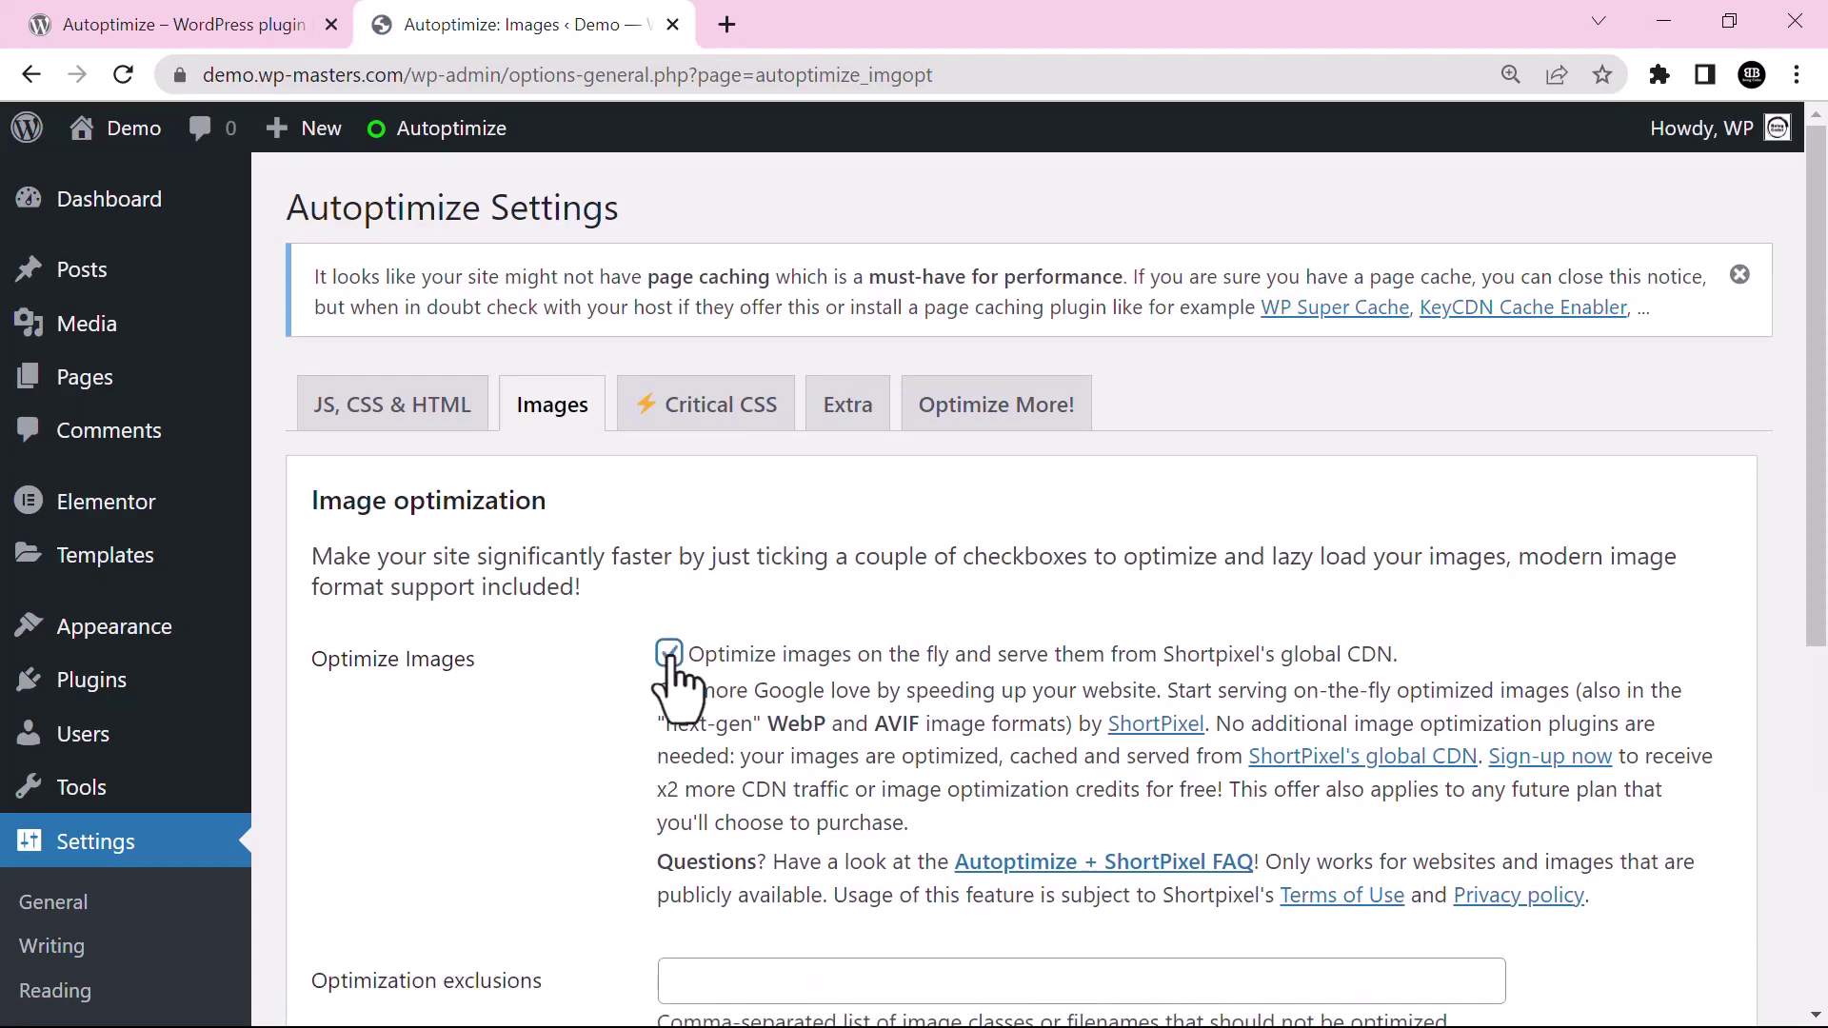
{"action": "scroll", "coordinate": [957, 688], "scroll_direction": "down", "scroll_amount": 3}
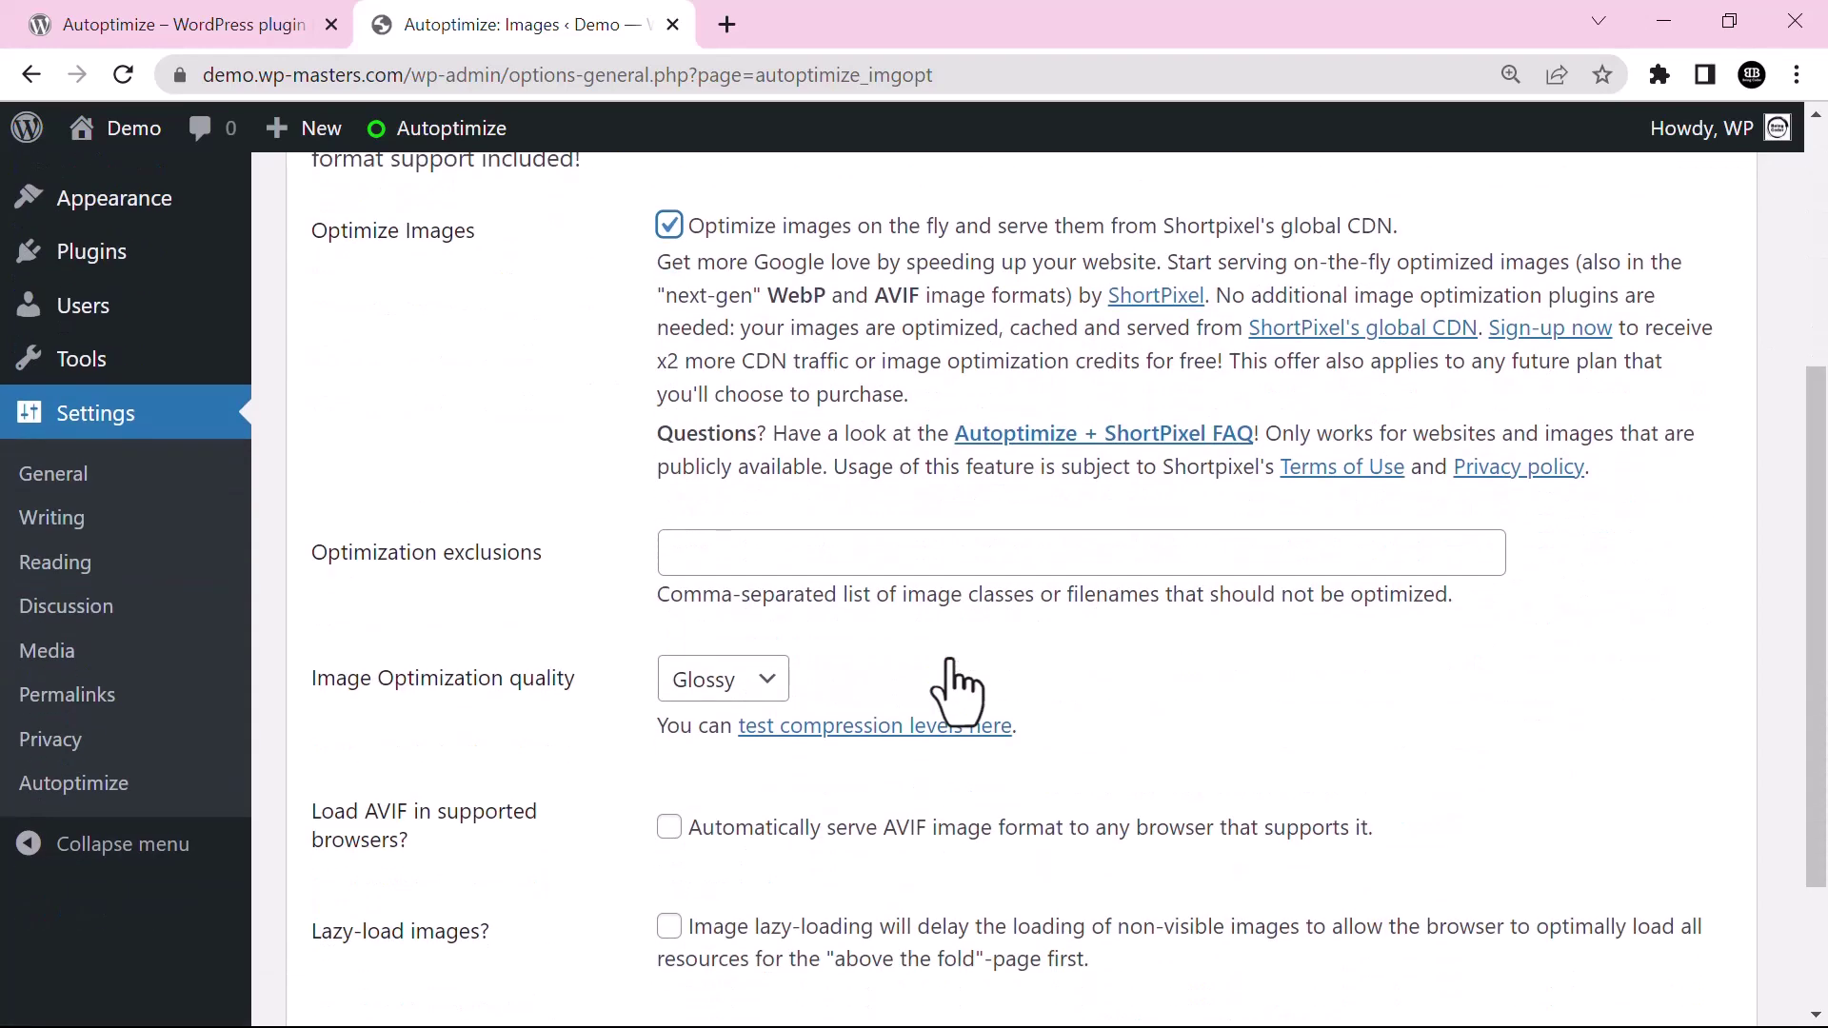
{"action": "left_click", "coordinate": [749, 680]}
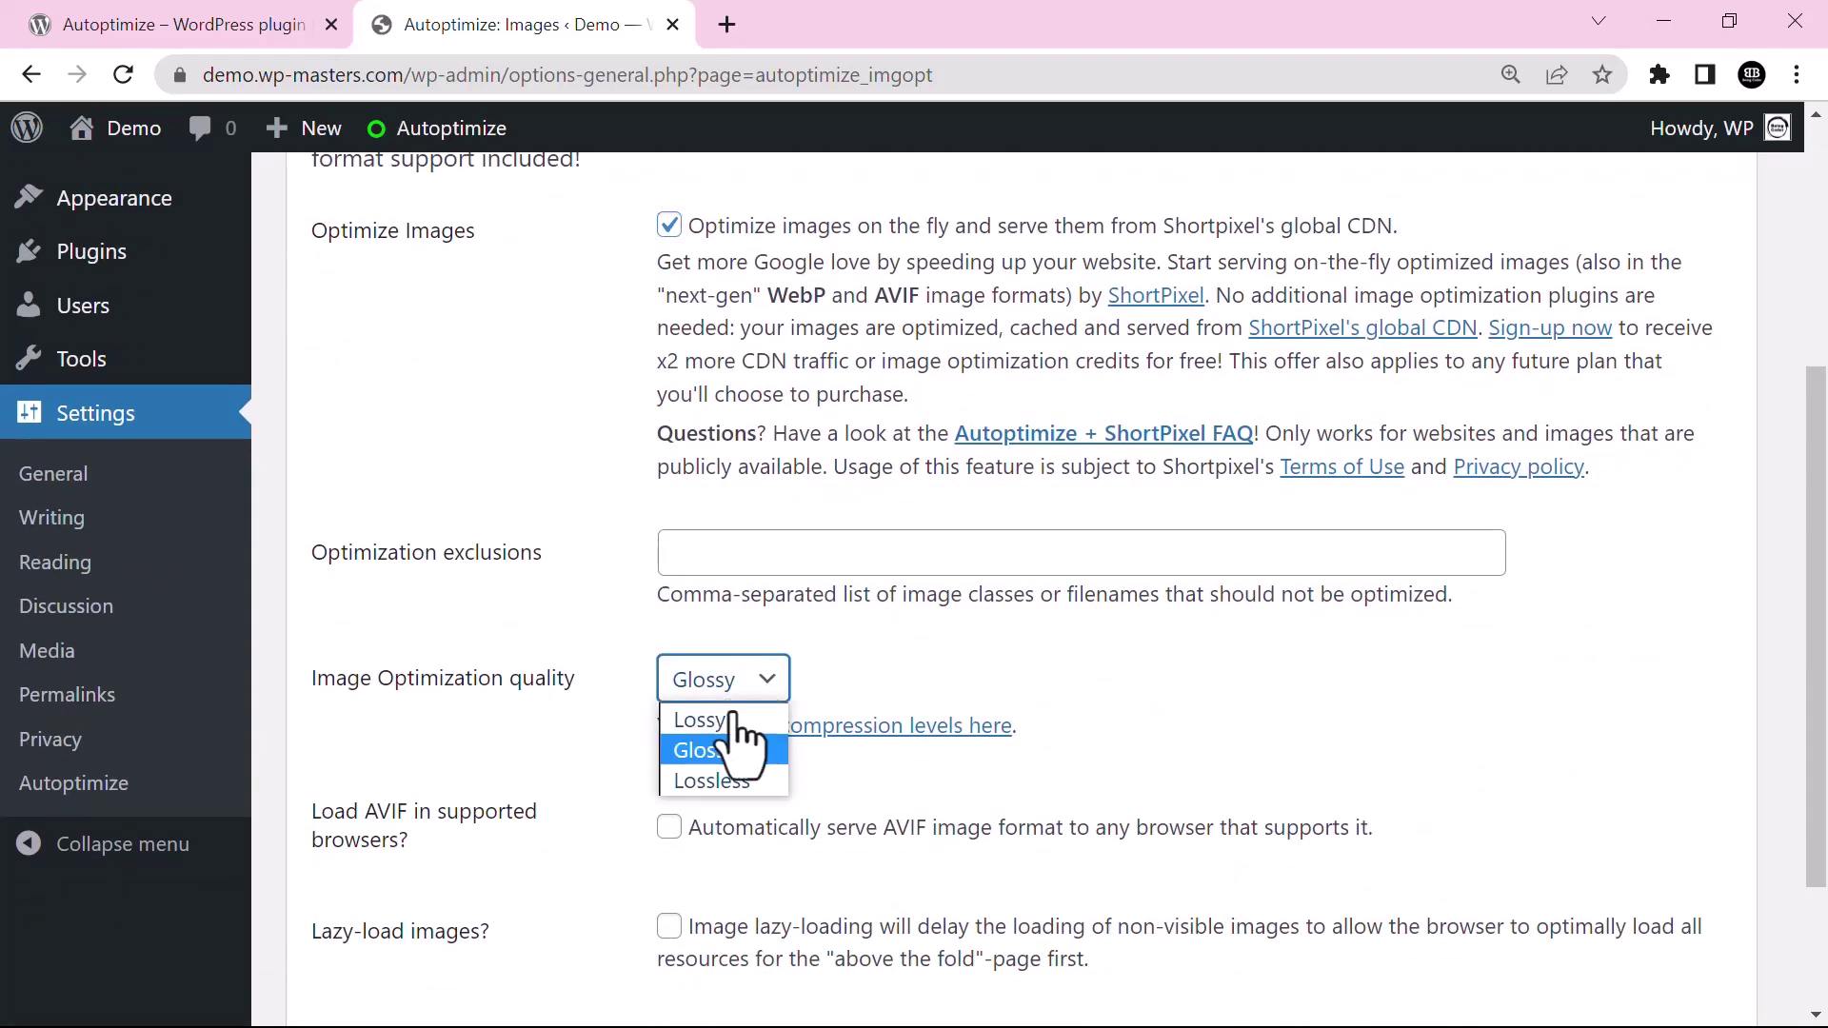
{"action": "left_click", "coordinate": [700, 749]}
{"action": "scroll", "coordinate": [1228, 734], "scroll_direction": "down", "scroll_amount": 2}
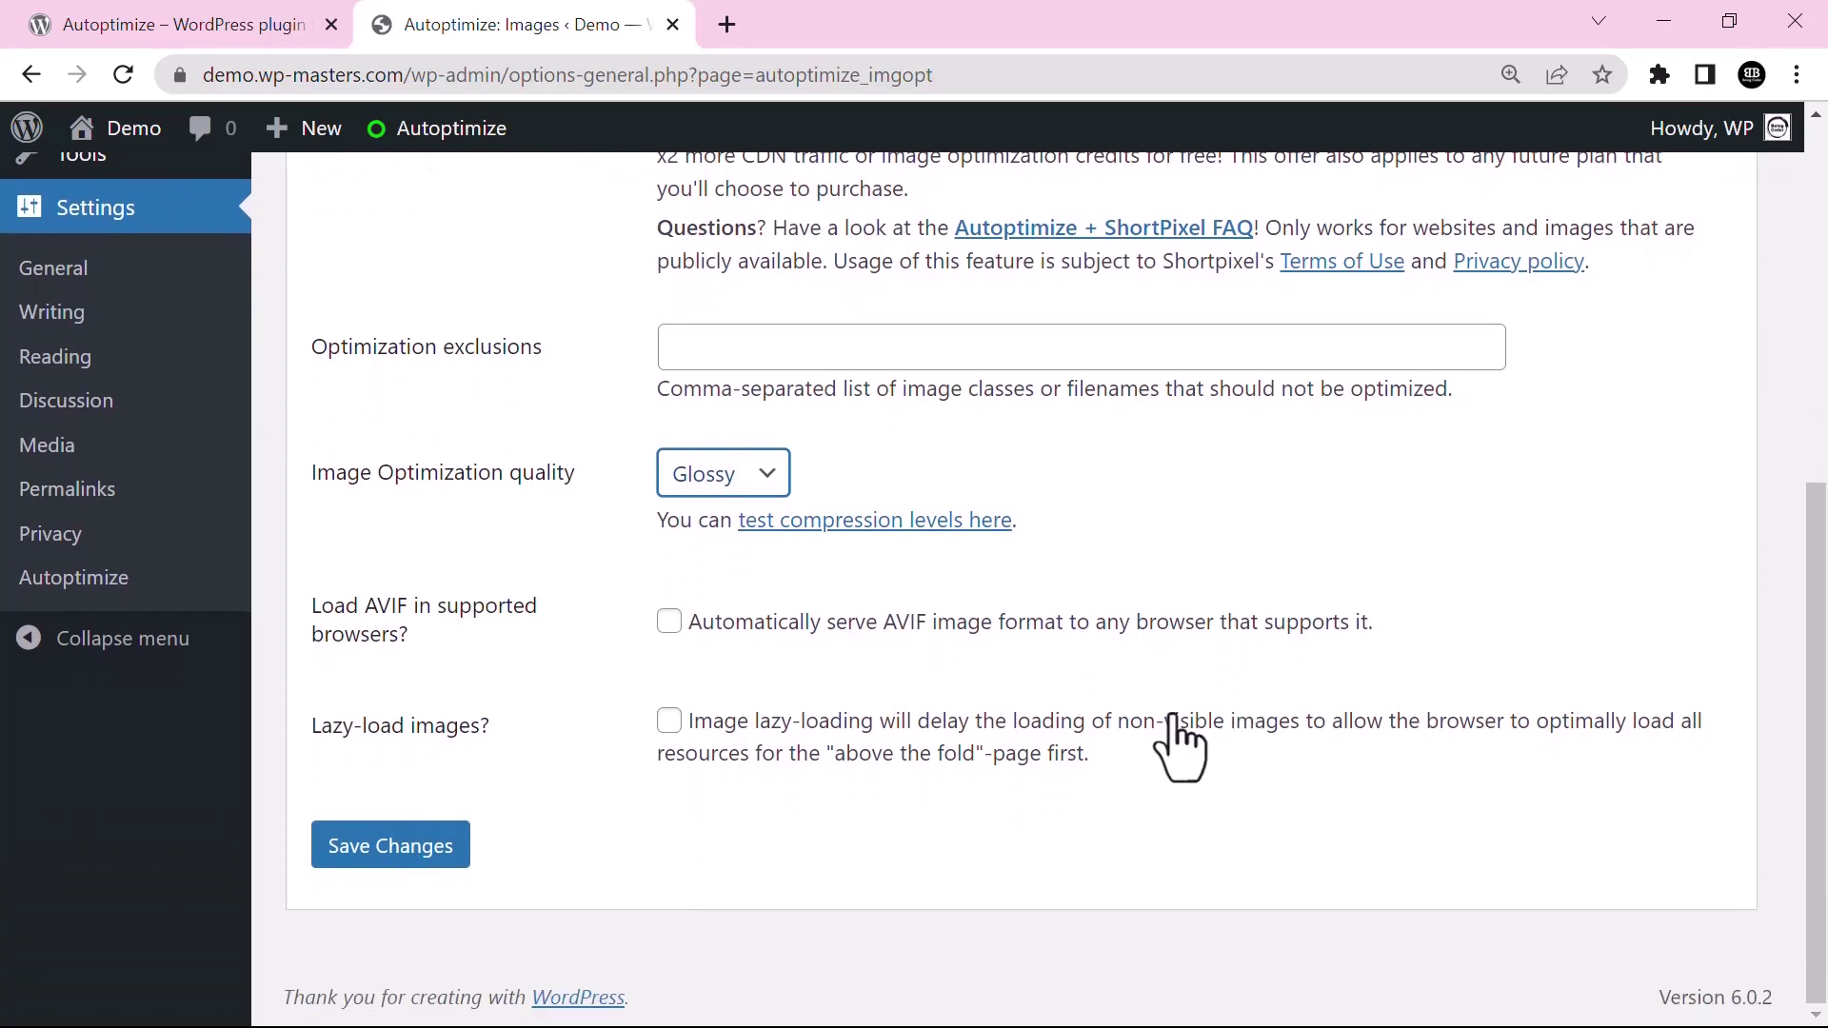
{"action": "left_click", "coordinate": [669, 720]}
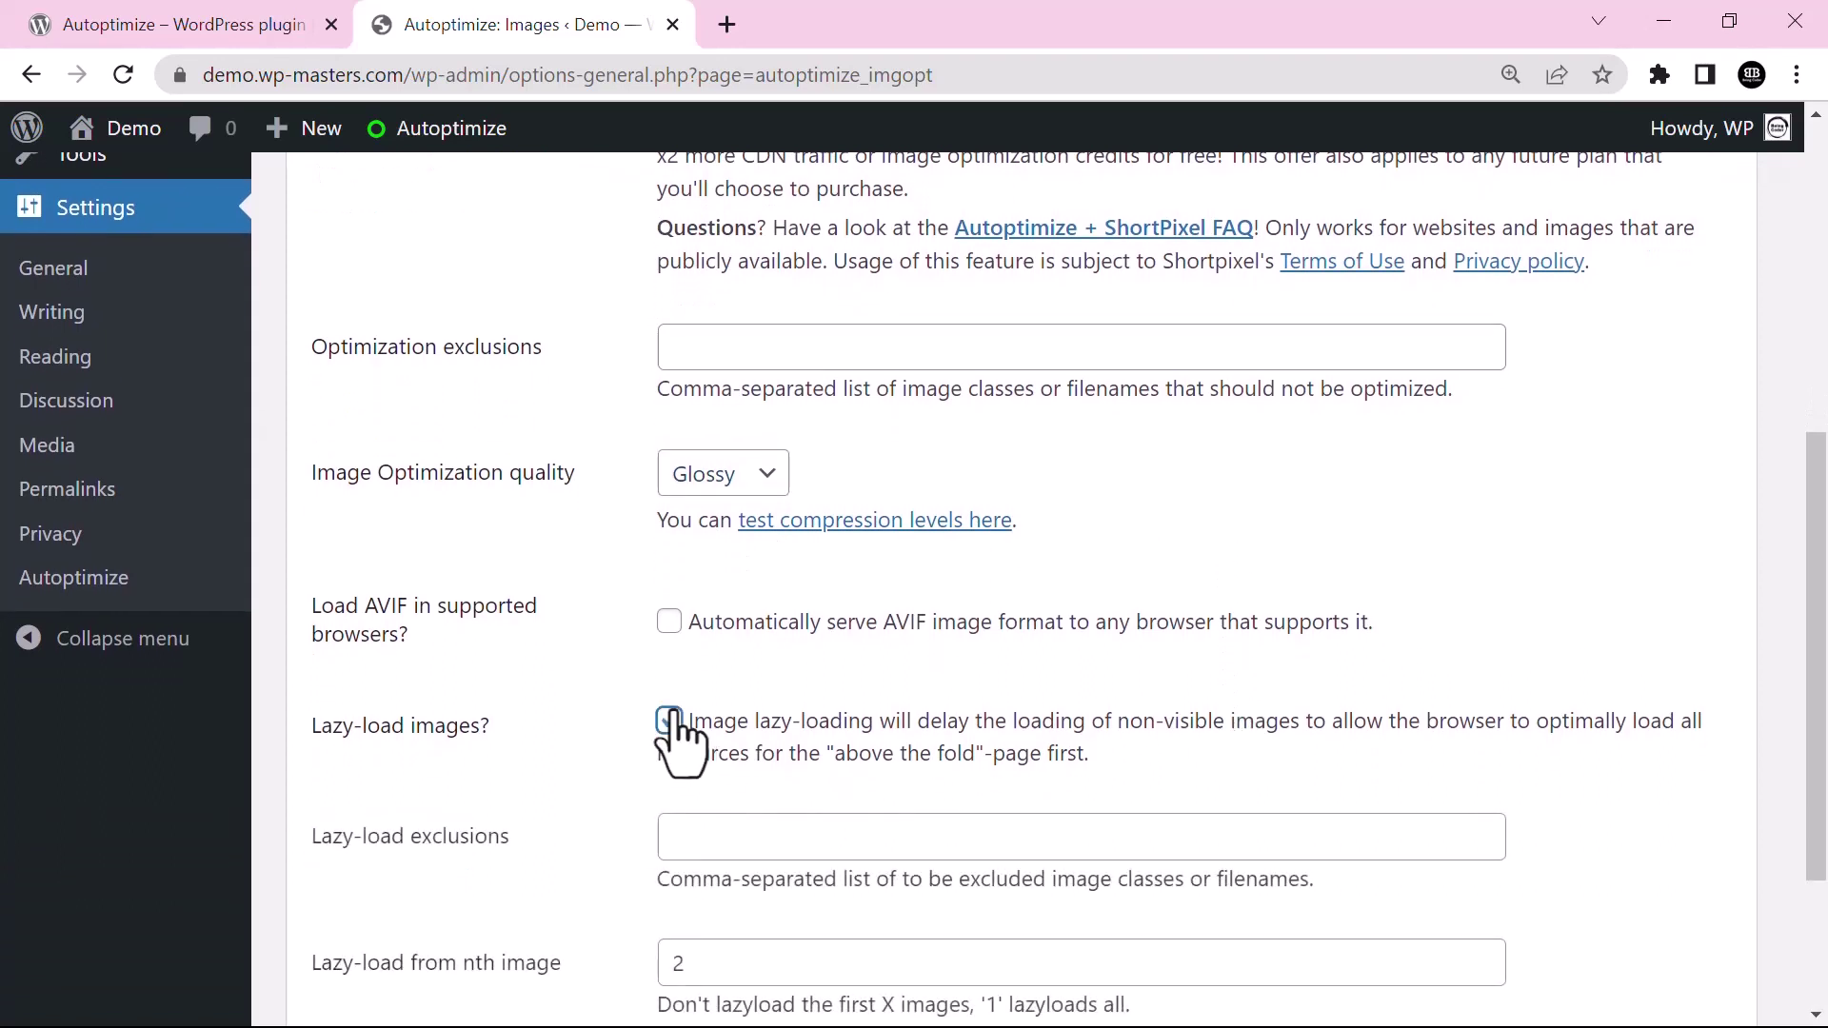
{"action": "scroll", "coordinate": [885, 736], "scroll_direction": "down", "scroll_amount": 2}
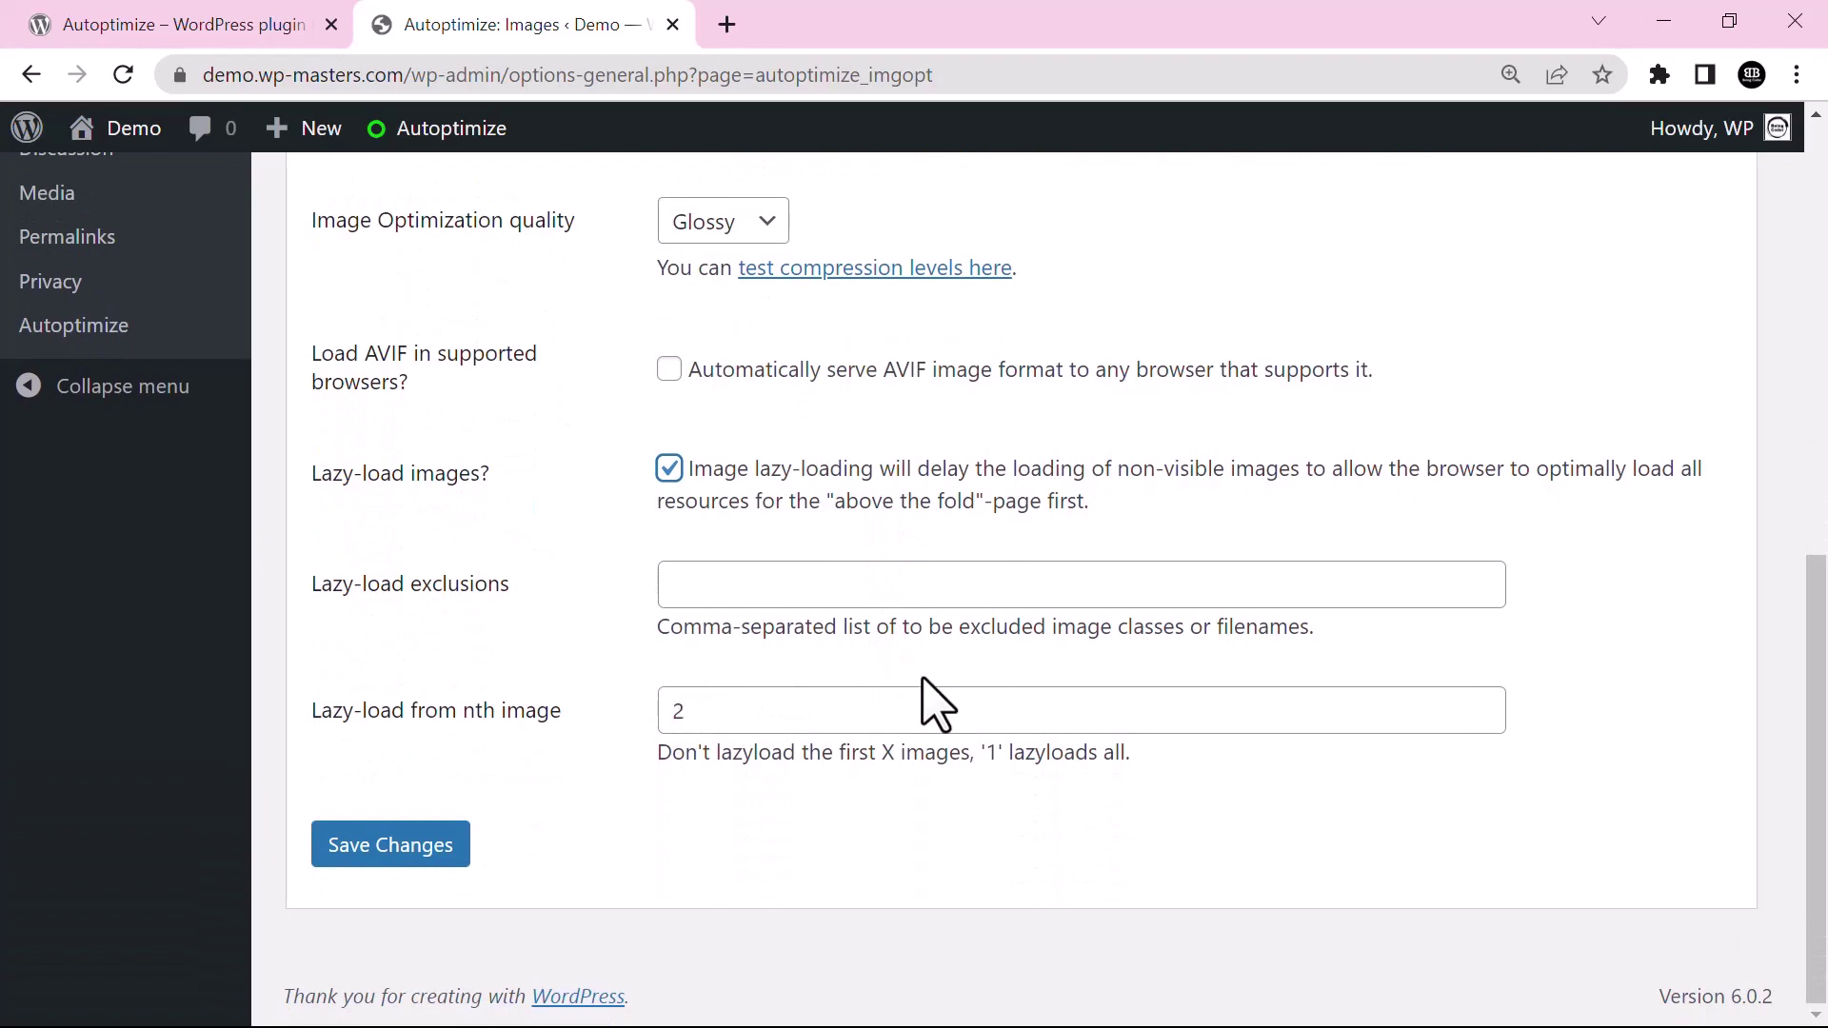
{"action": "mouse_move", "coordinate": [999, 711]}
{"action": "left_click", "coordinate": [375, 851]}
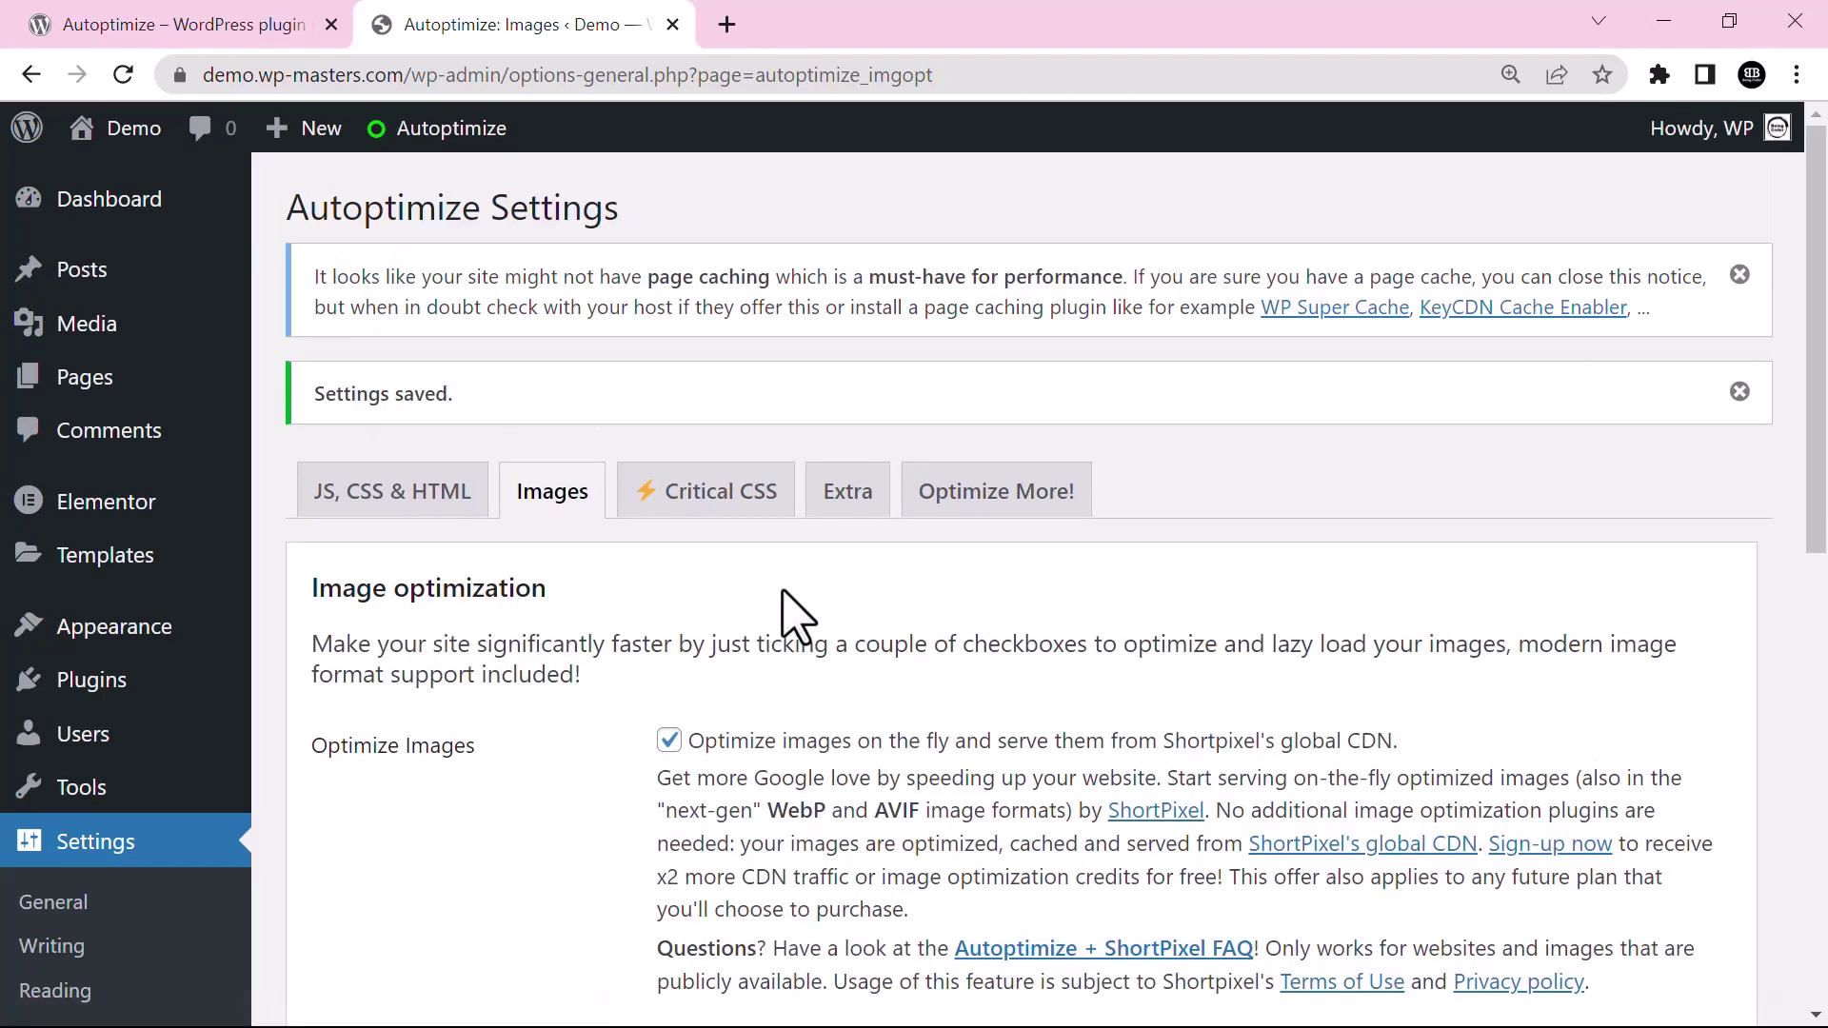
- On the Extra tab, choose Remove Google Fonts, tick Remove emojis, and save
{"action": "left_click", "coordinate": [707, 491]}
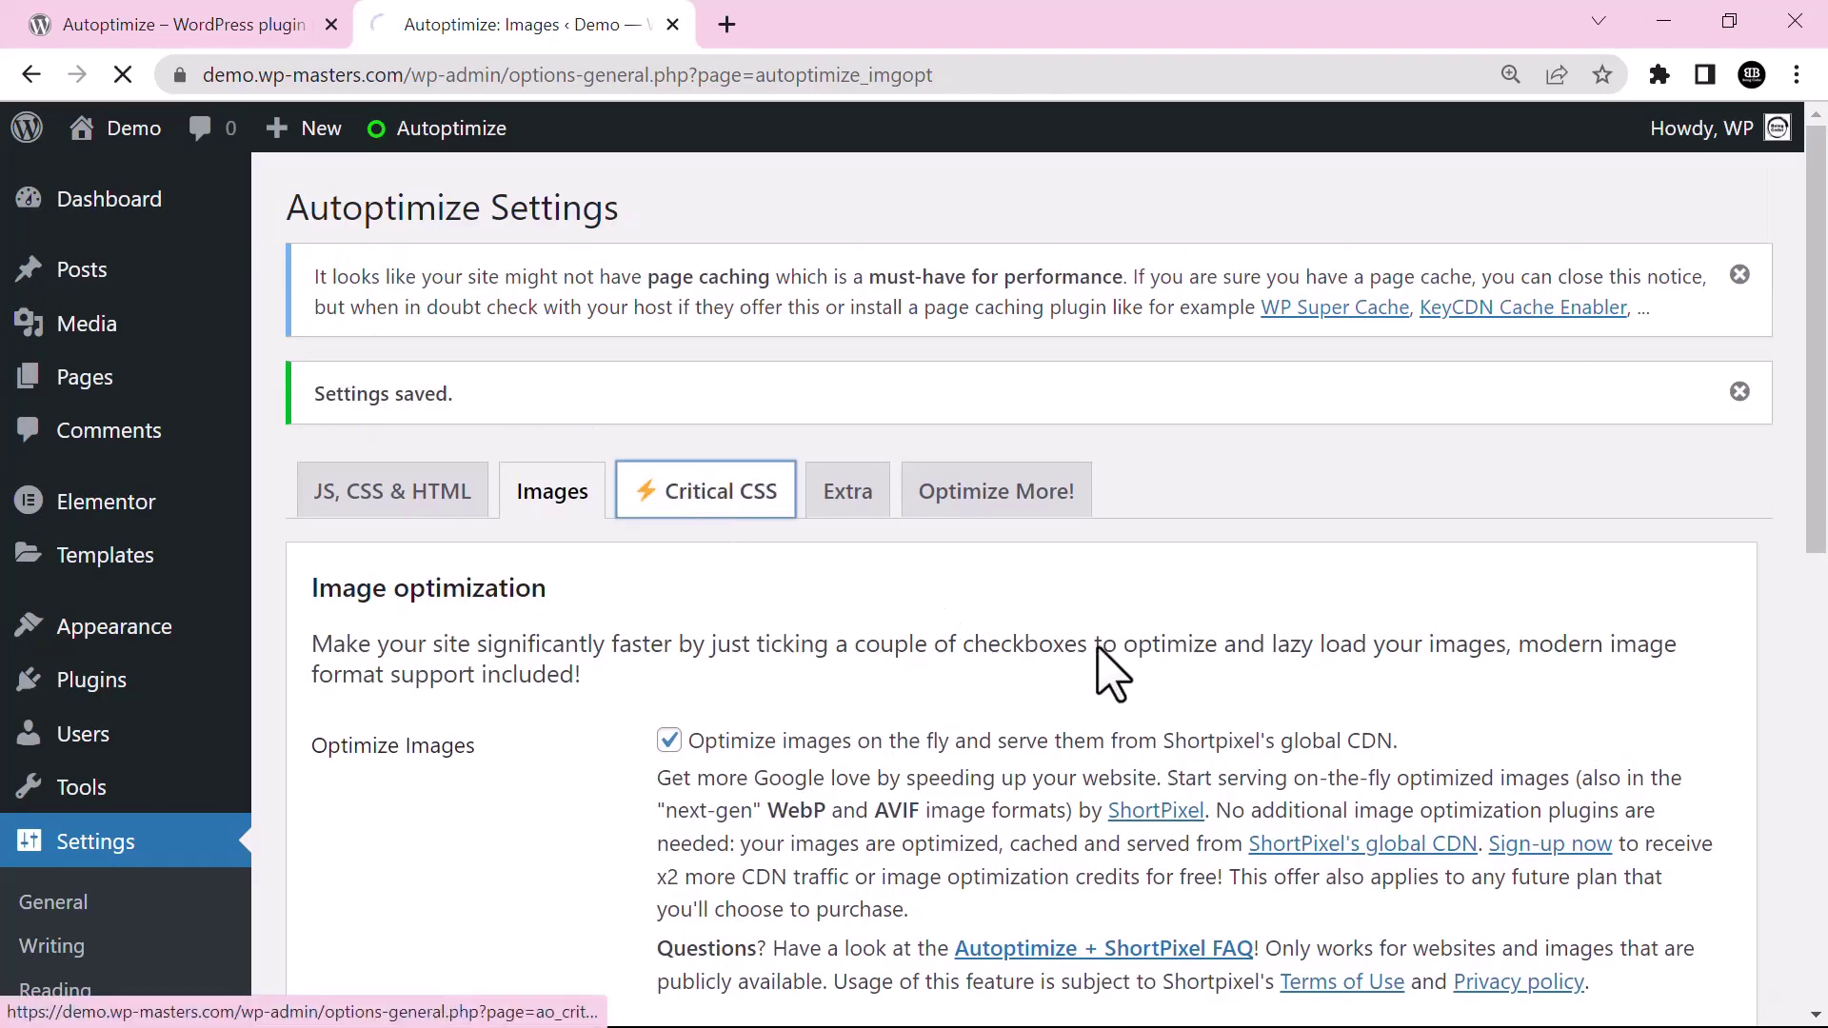
{"action": "scroll", "coordinate": [1245, 694], "scroll_direction": "down", "scroll_amount": 3}
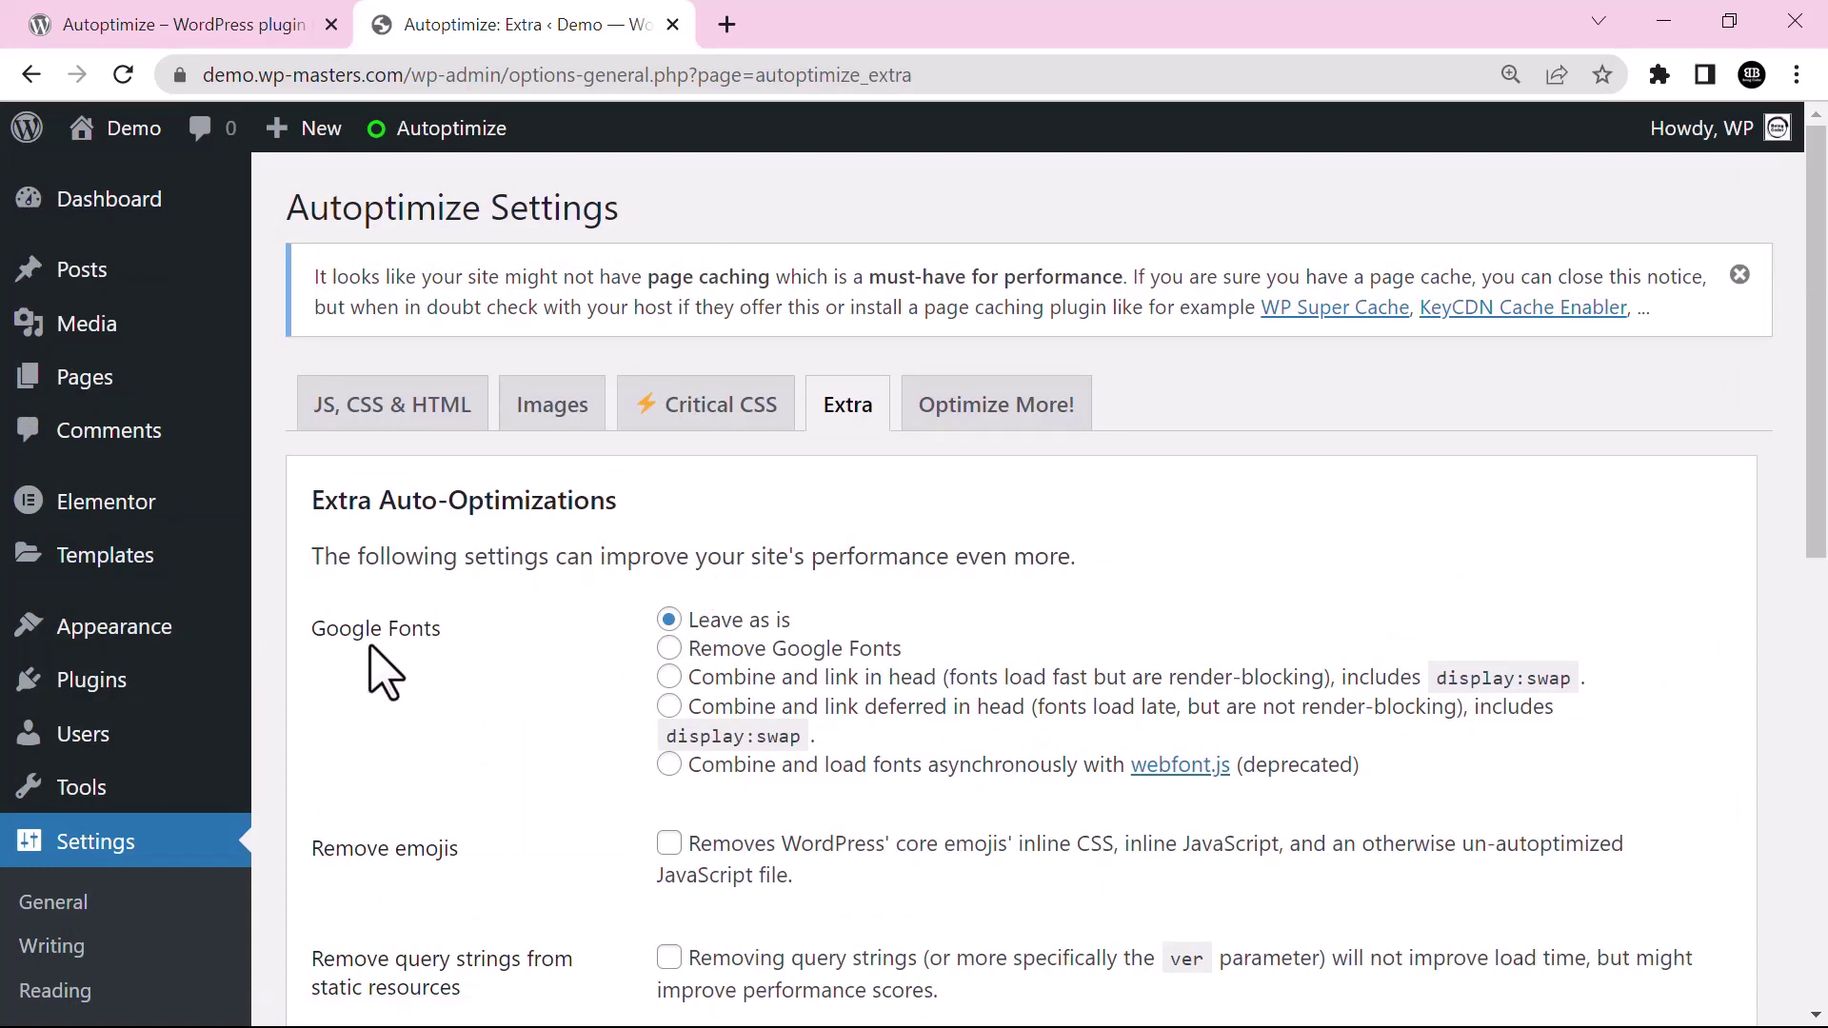
{"action": "left_click", "coordinate": [668, 648]}
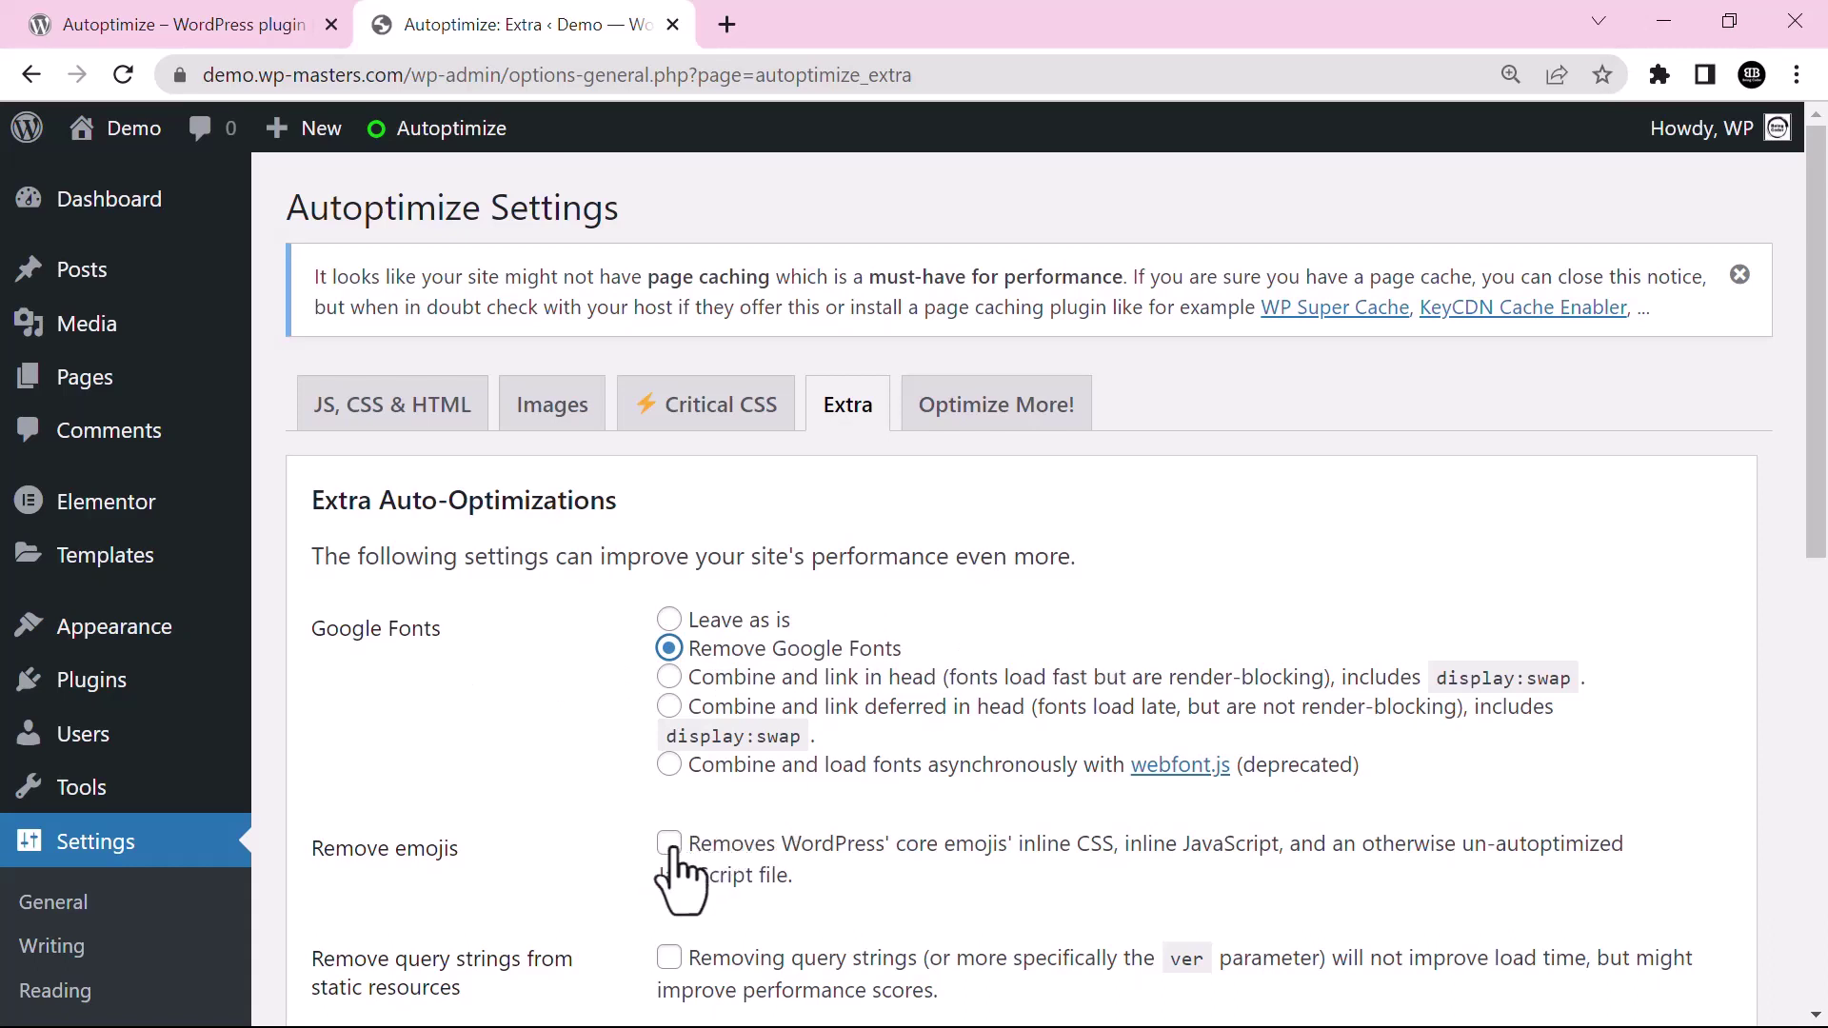
{"action": "left_click", "coordinate": [668, 842]}
{"action": "scroll", "coordinate": [931, 766], "scroll_direction": "down", "scroll_amount": 3}
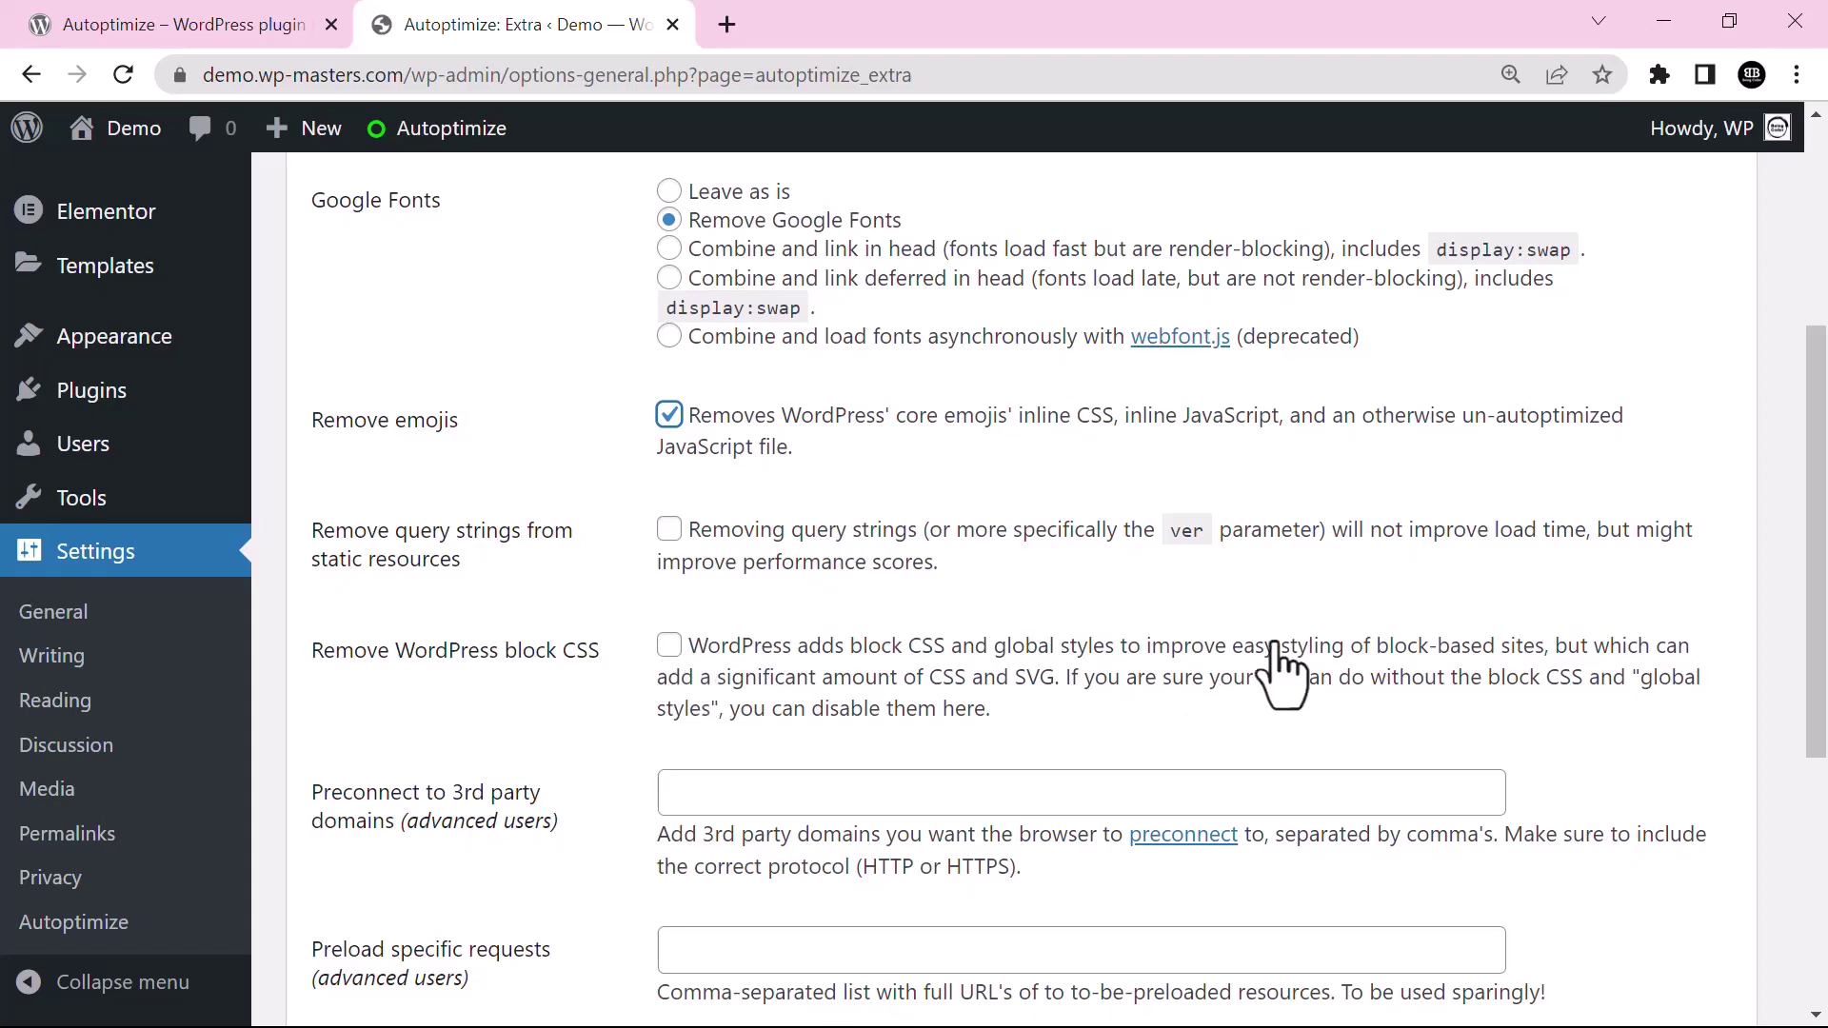
{"action": "scroll", "coordinate": [1279, 664], "scroll_direction": "down", "scroll_amount": 1}
{"action": "scroll", "coordinate": [1278, 664], "scroll_direction": "down", "scroll_amount": 1}
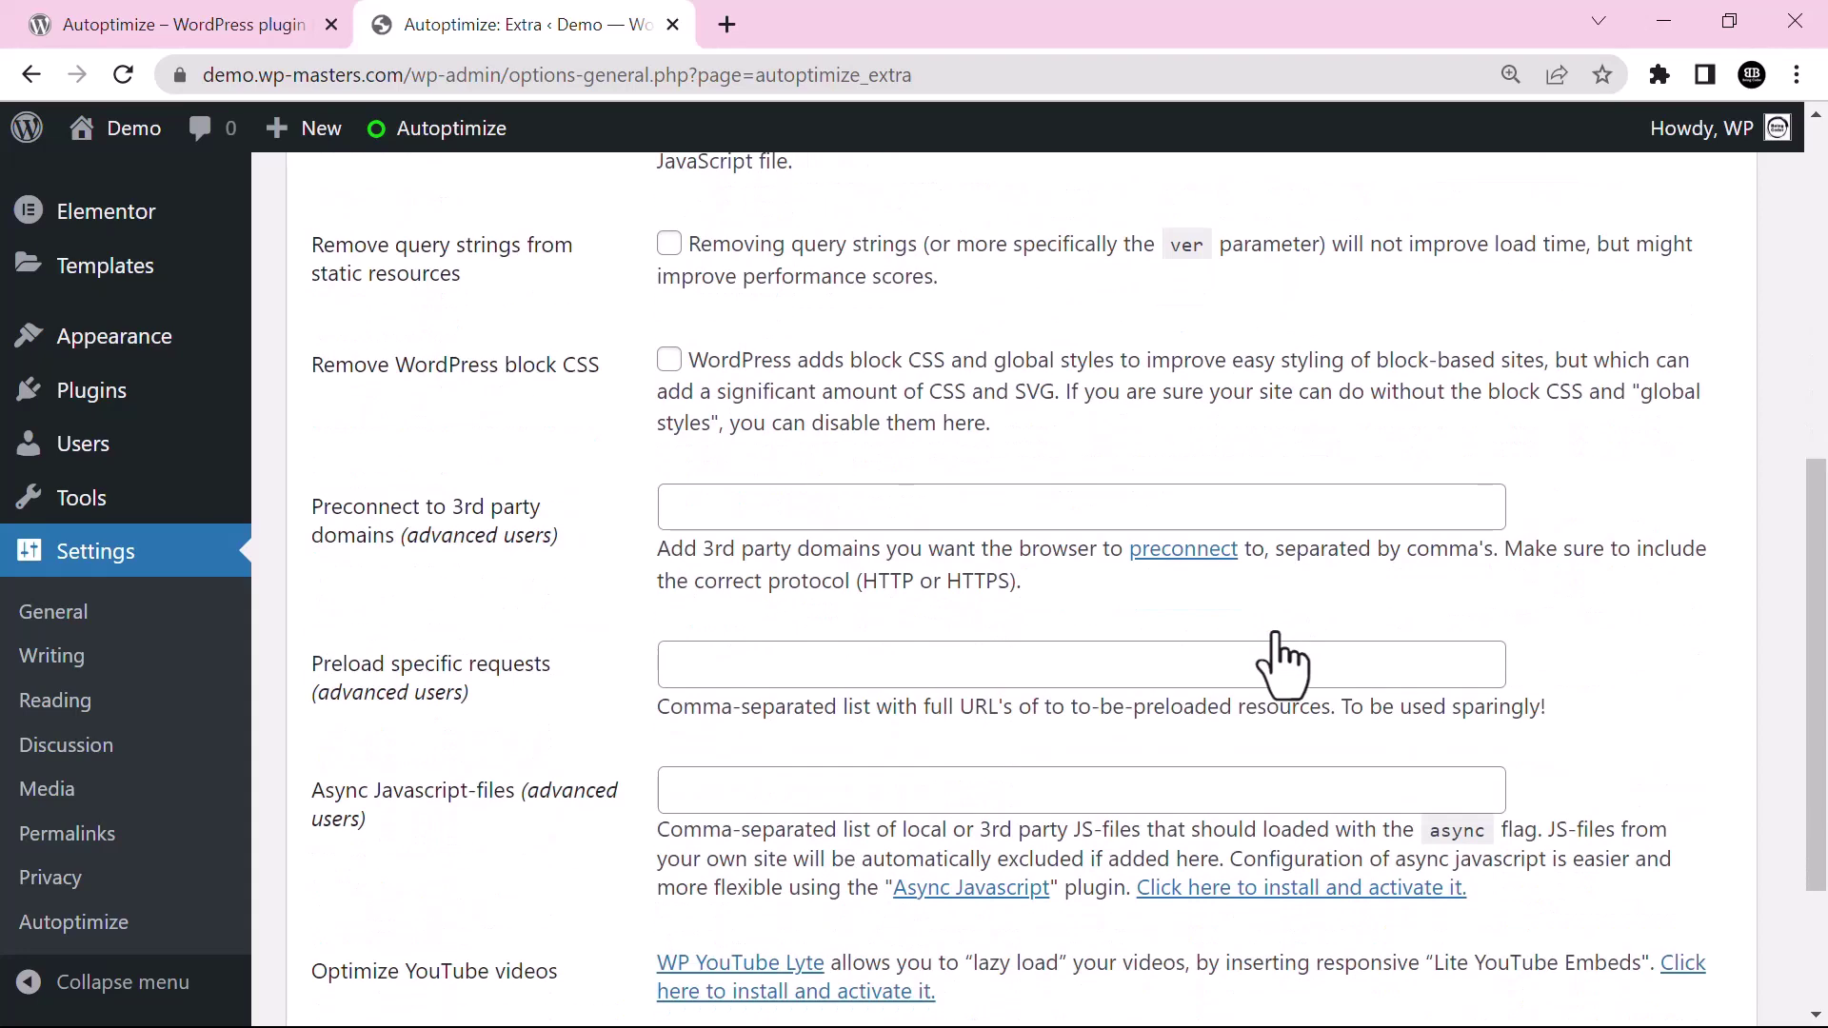
{"action": "scroll", "coordinate": [1278, 657], "scroll_direction": "down", "scroll_amount": 2}
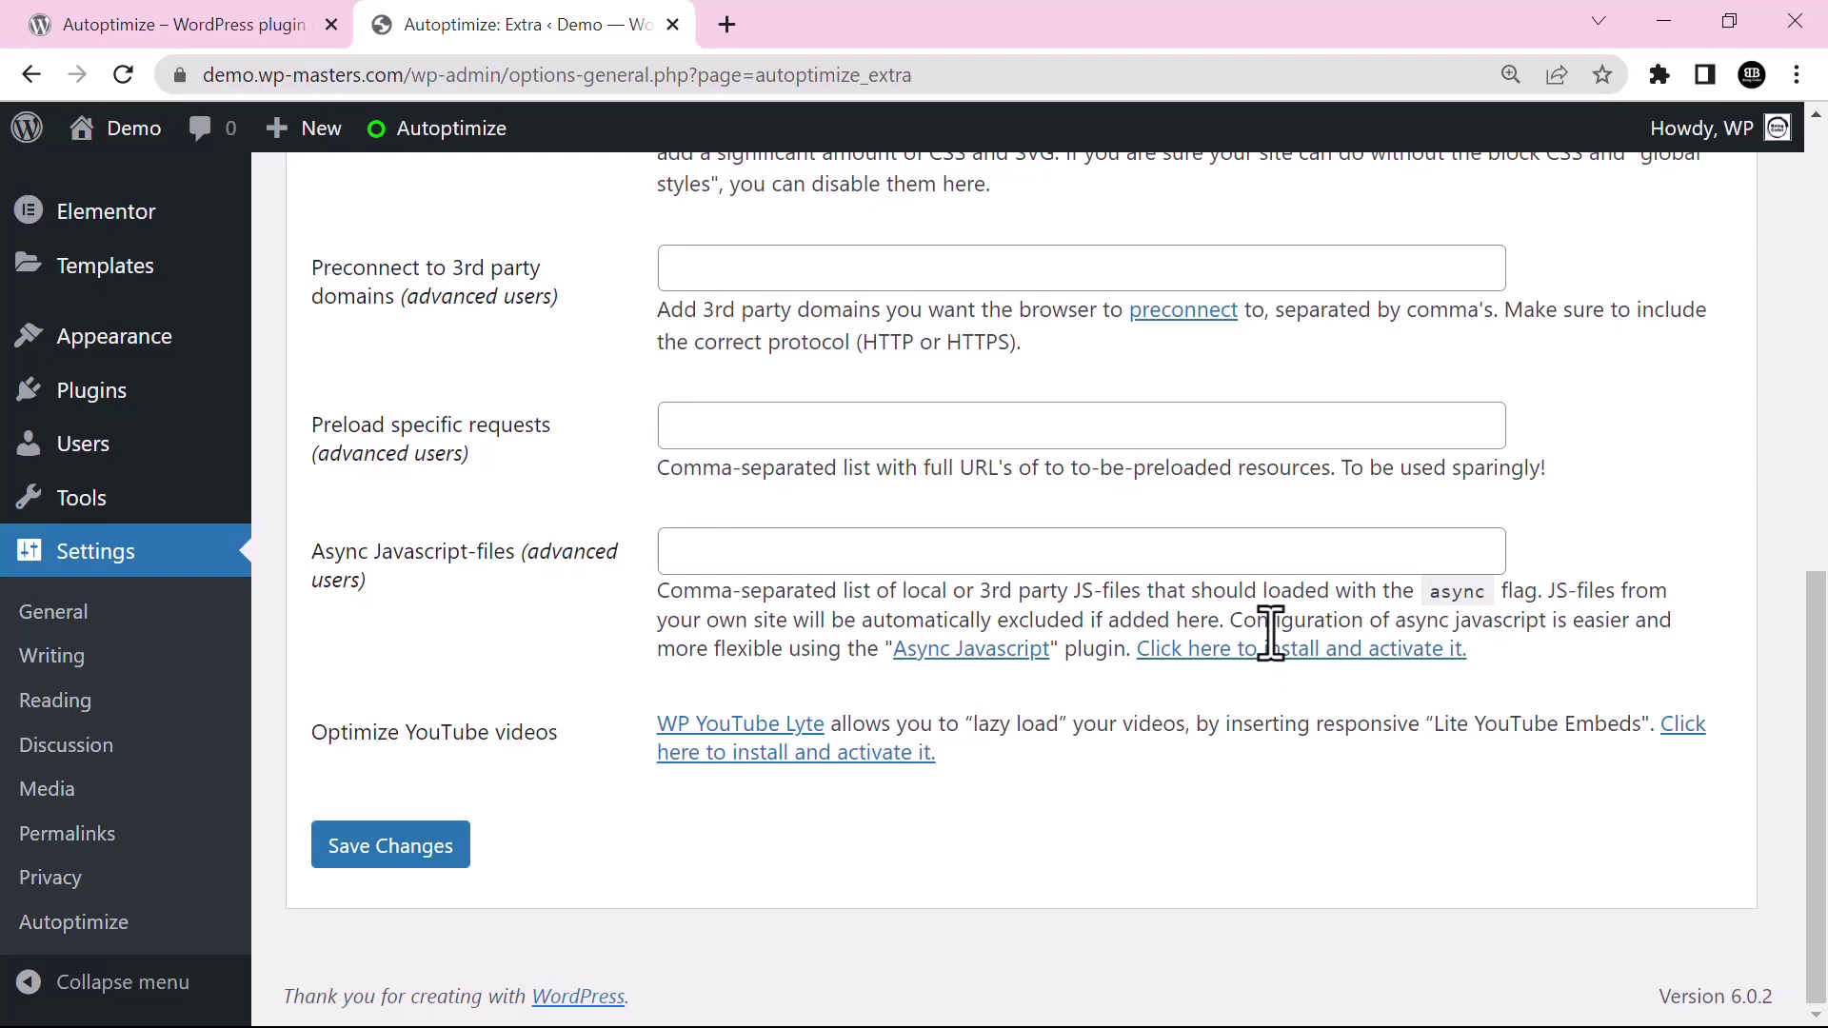
{"action": "left_click", "coordinate": [391, 846]}
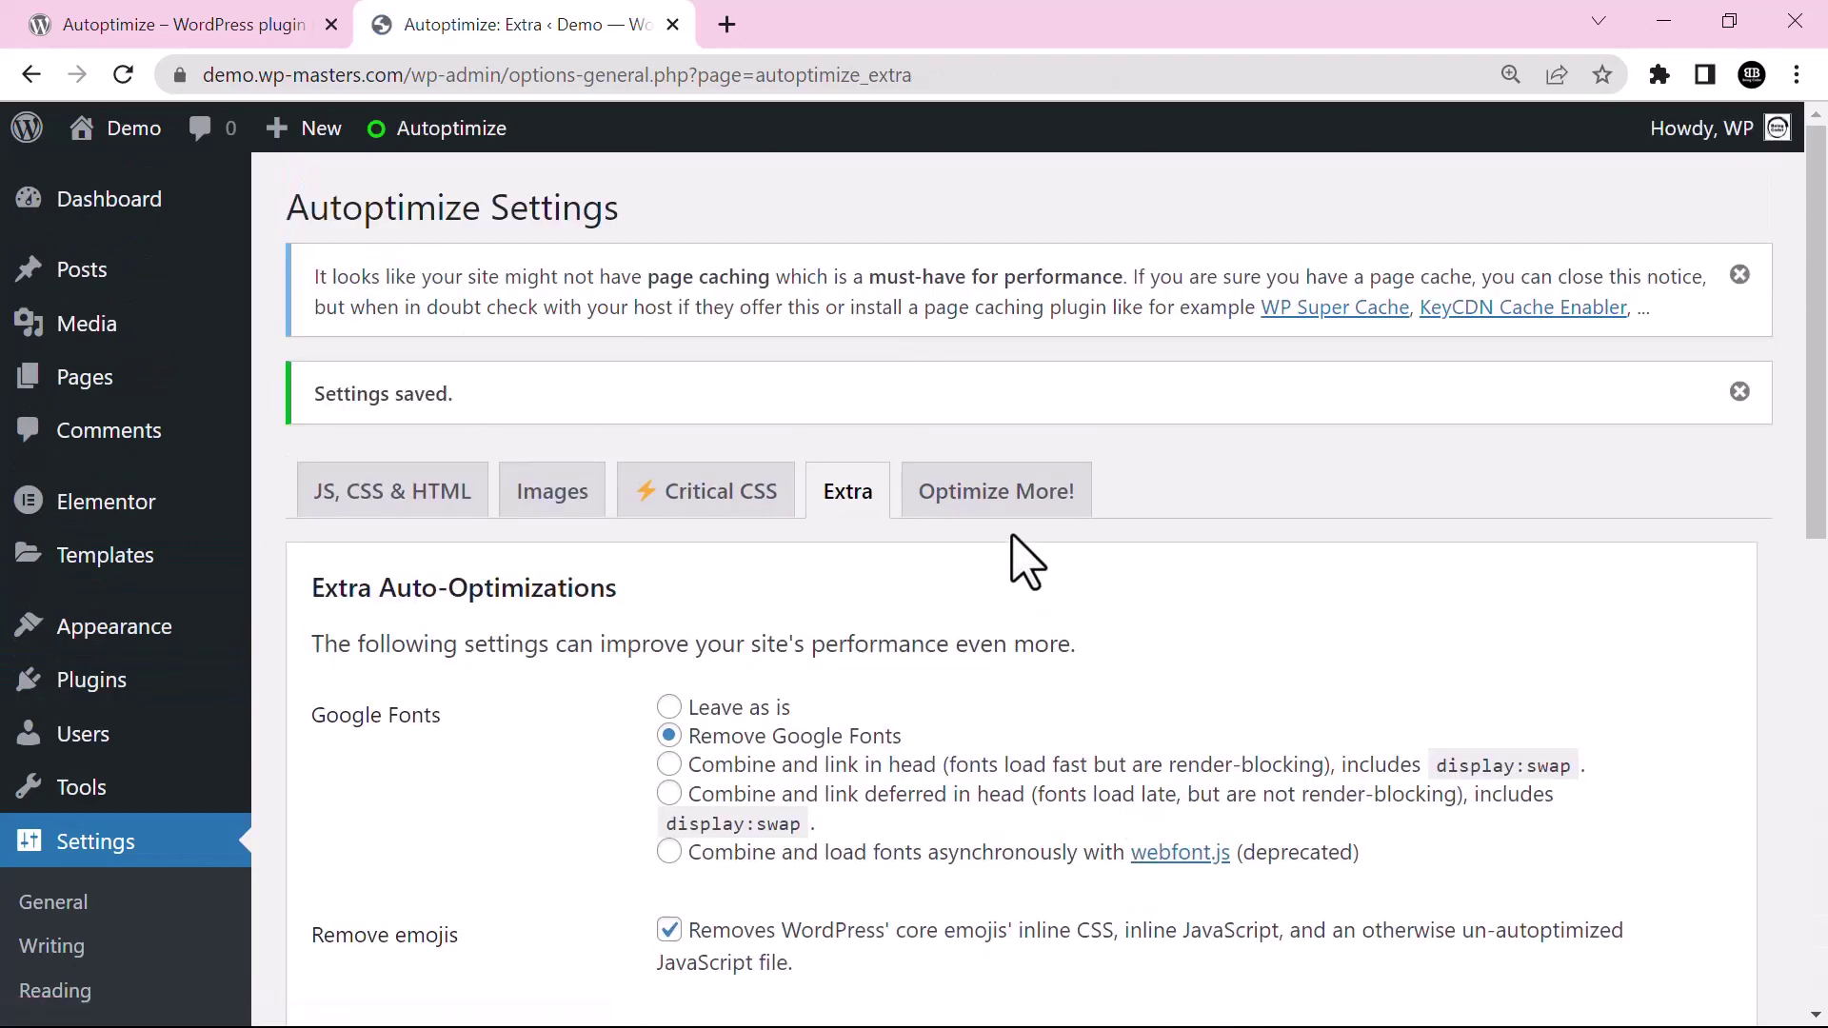
- Browse the Optimize More! partner offers, then return to the JS, CSS & HTML settings
{"action": "left_click", "coordinate": [994, 491]}
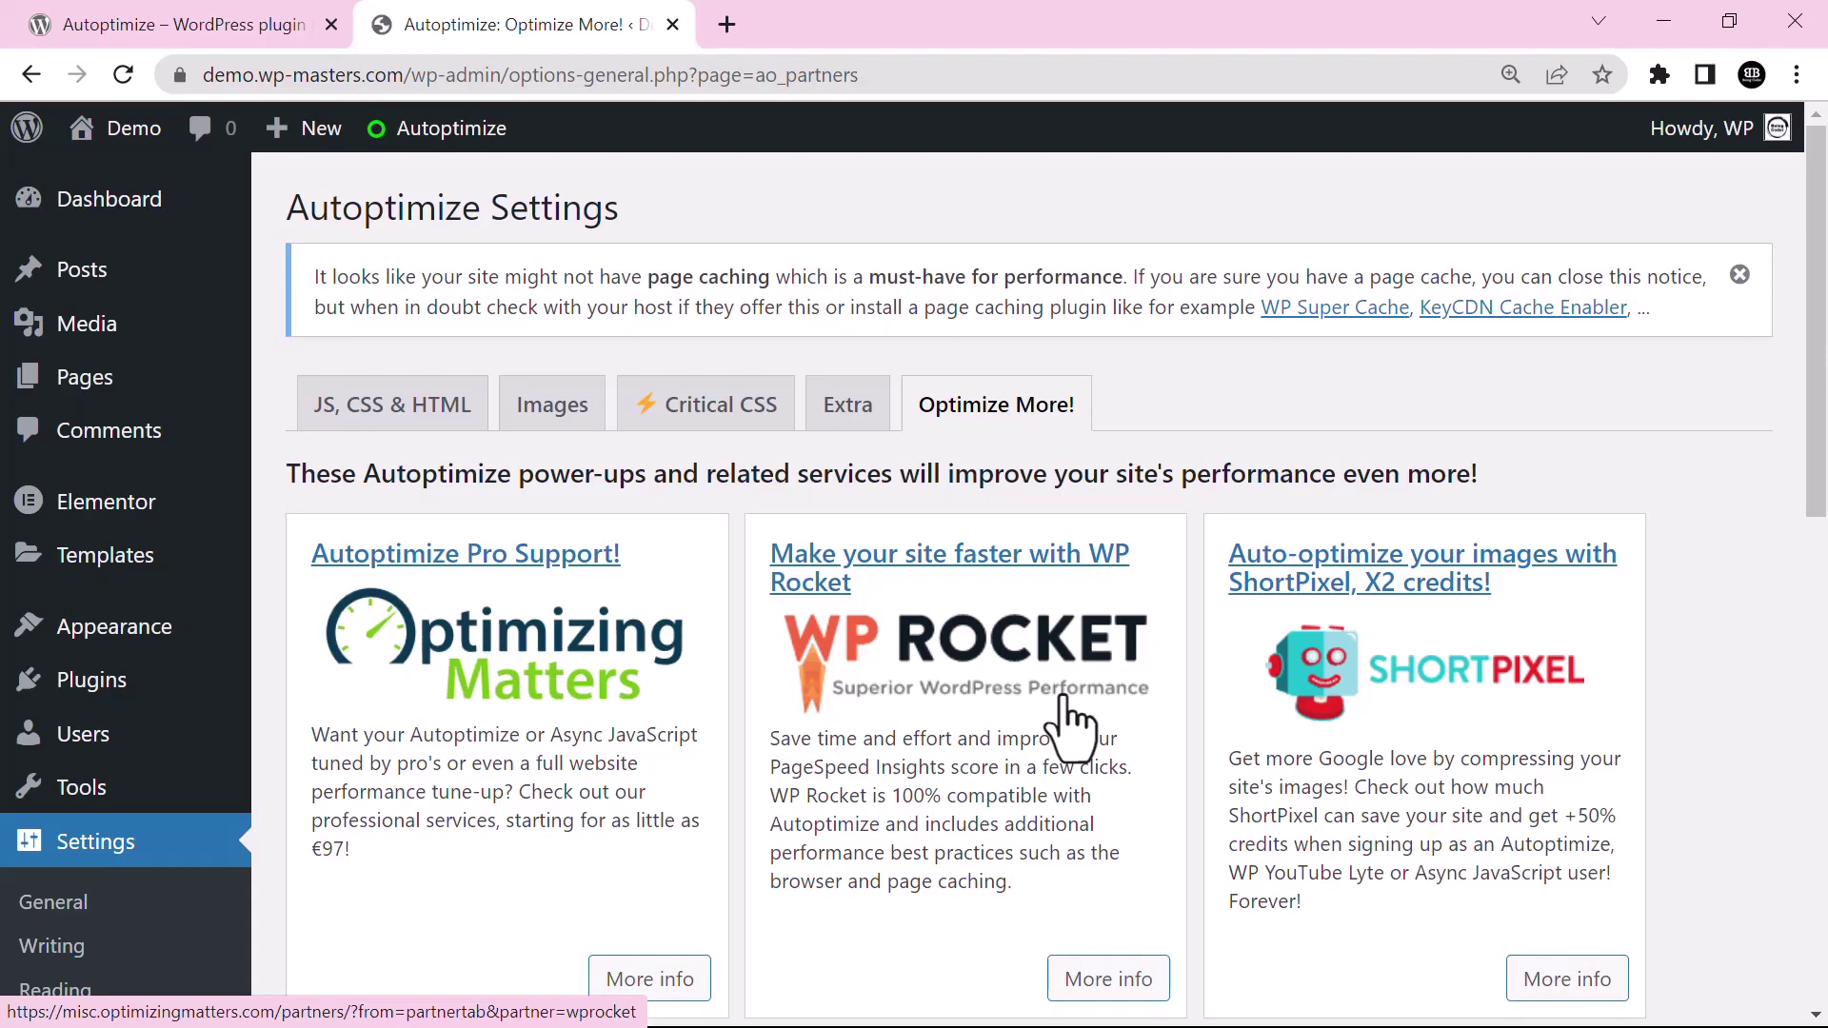
{"action": "scroll", "coordinate": [1000, 722], "scroll_direction": "down", "scroll_amount": 2}
{"action": "scroll", "coordinate": [978, 721], "scroll_direction": "down", "scroll_amount": 2}
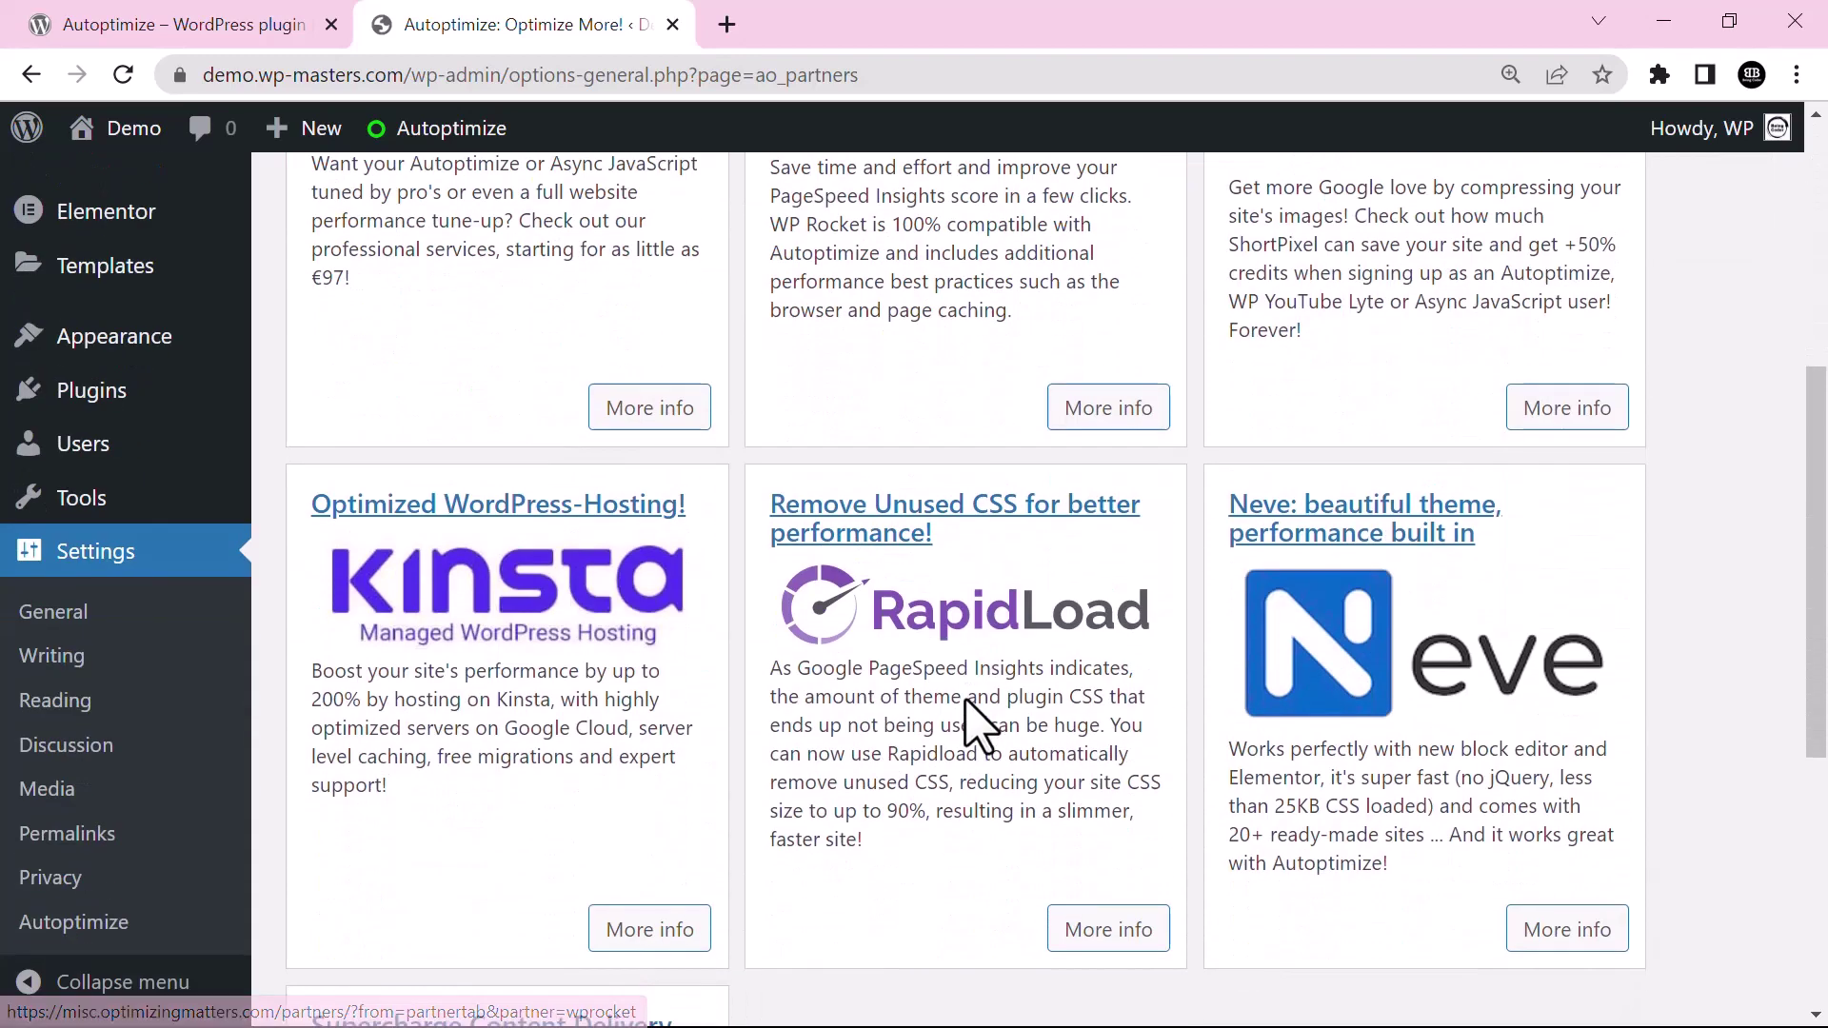
{"action": "scroll", "coordinate": [979, 720], "scroll_direction": "up", "scroll_amount": 5}
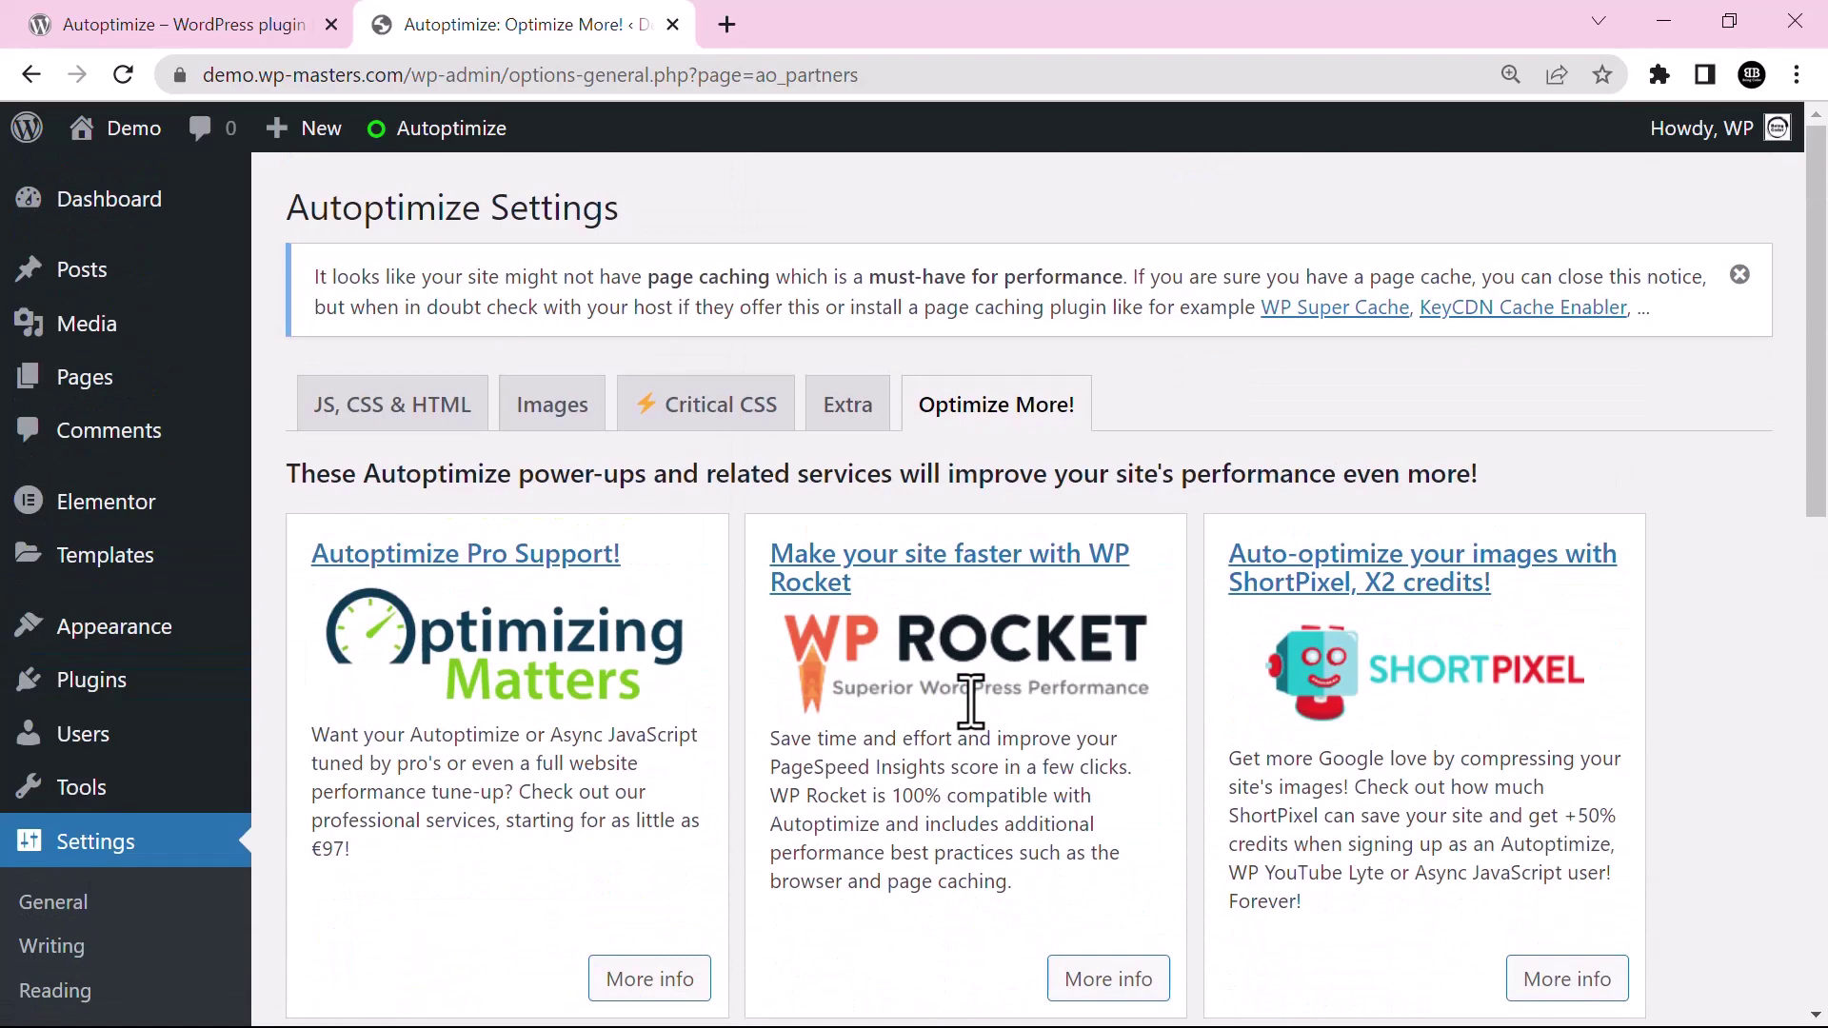
{"action": "left_click", "coordinate": [357, 416]}
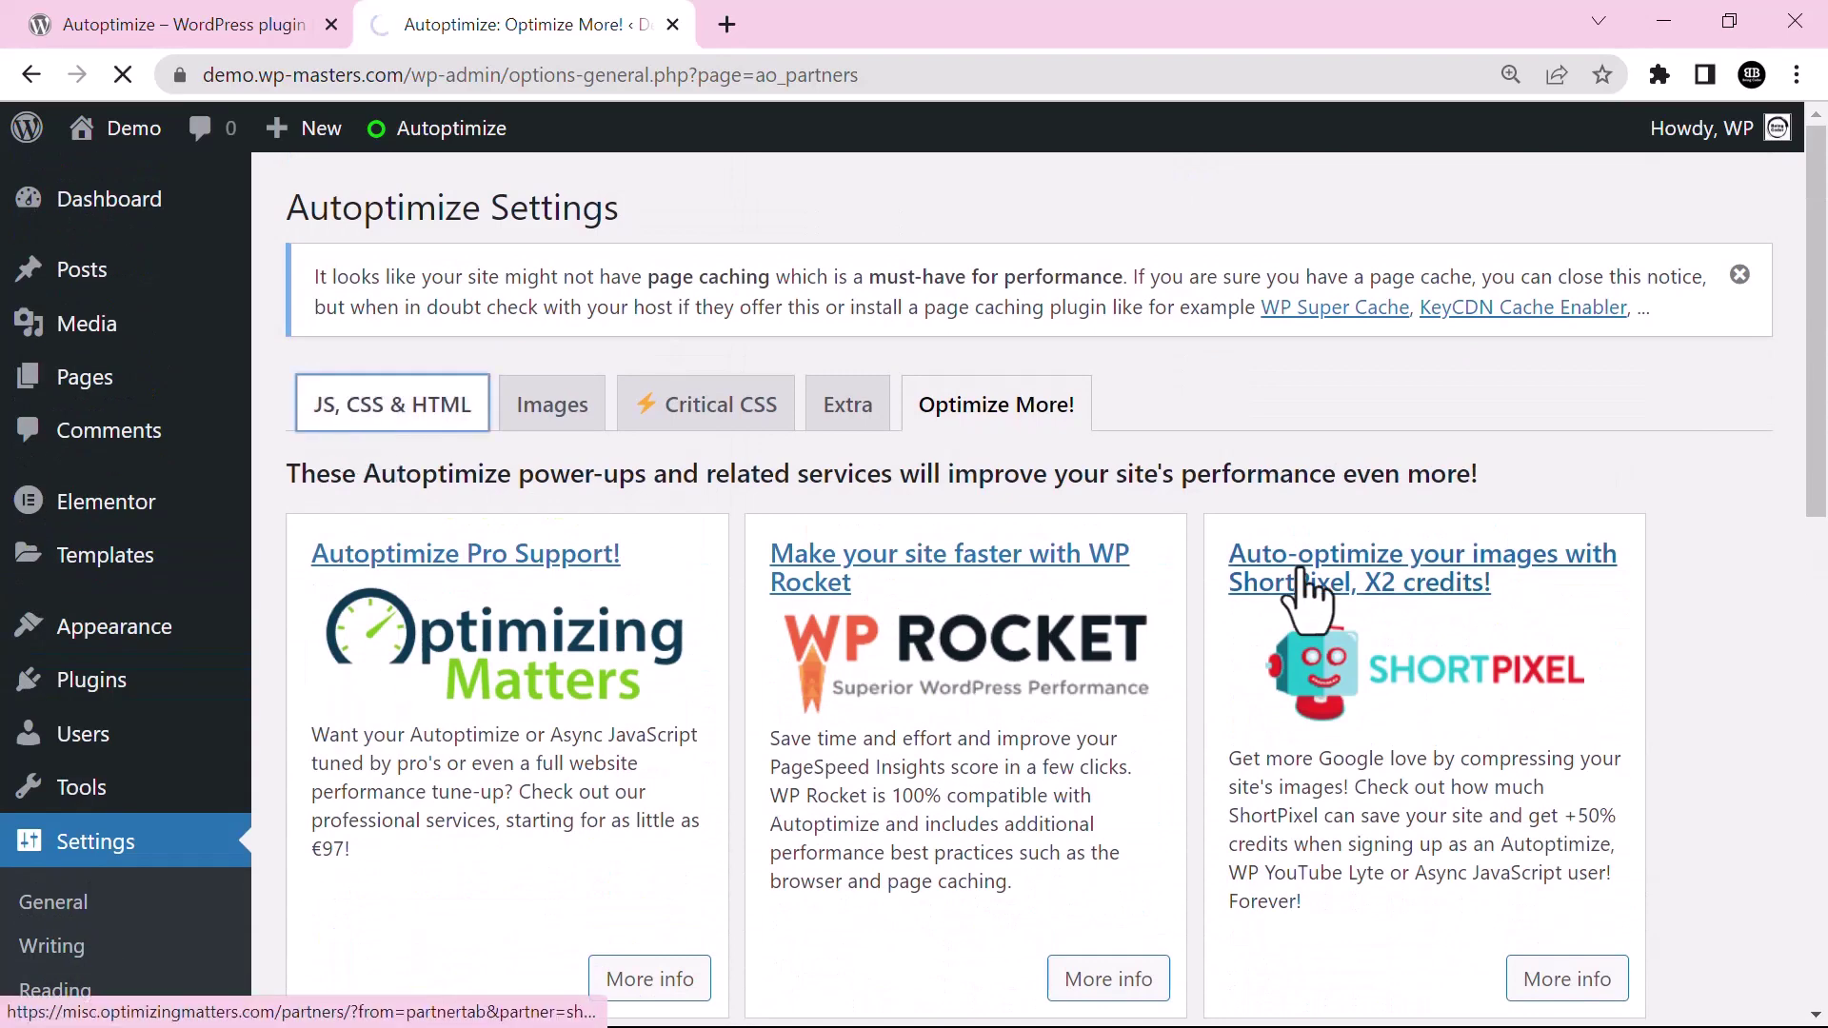